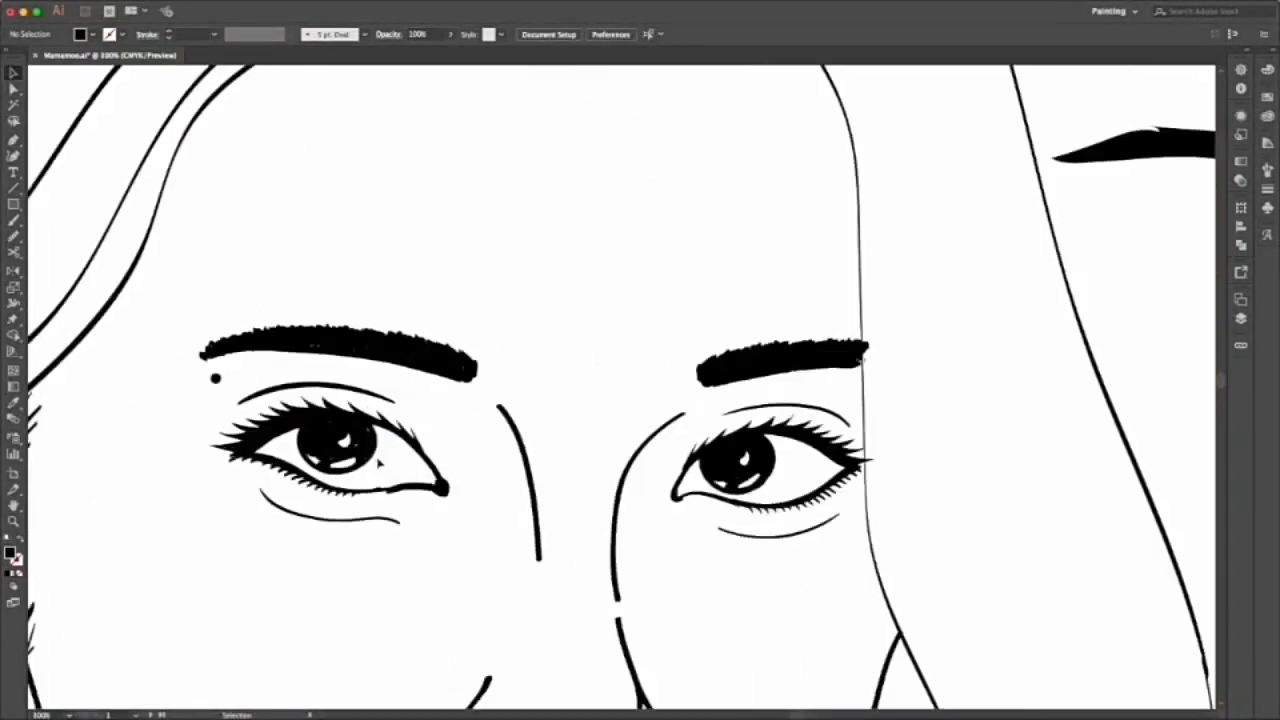
- Place a reflected eyebrow copy on the right brow and flatten the left iris highlight's top
left_click_drag(380, 408, 680, 420)
left_click(549, 477)
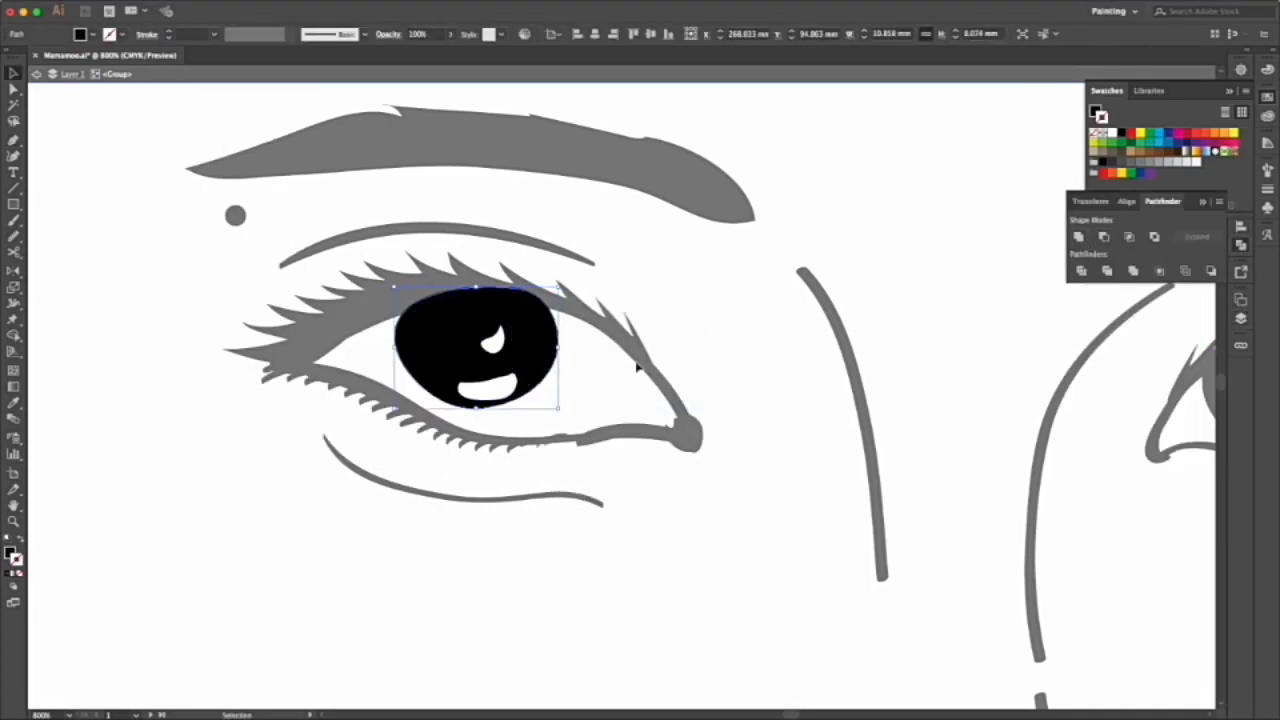
left_click(495, 395)
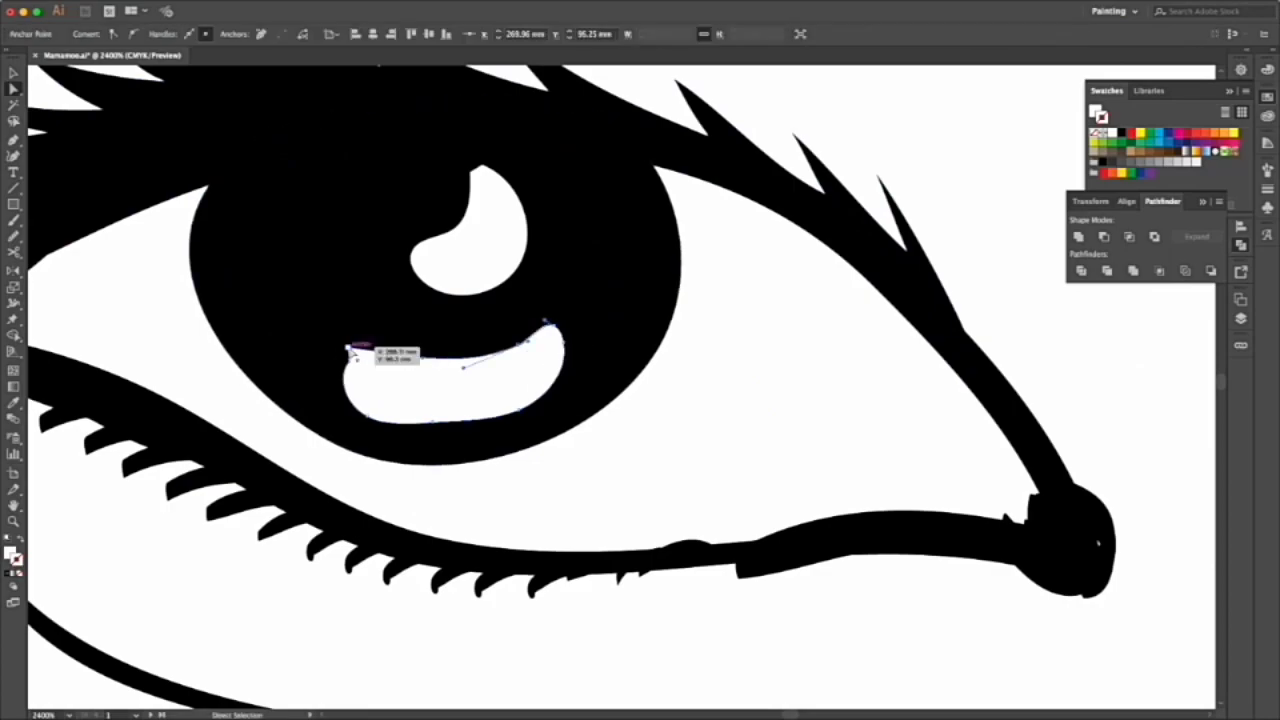
left_click_drag(351, 350, 350, 360)
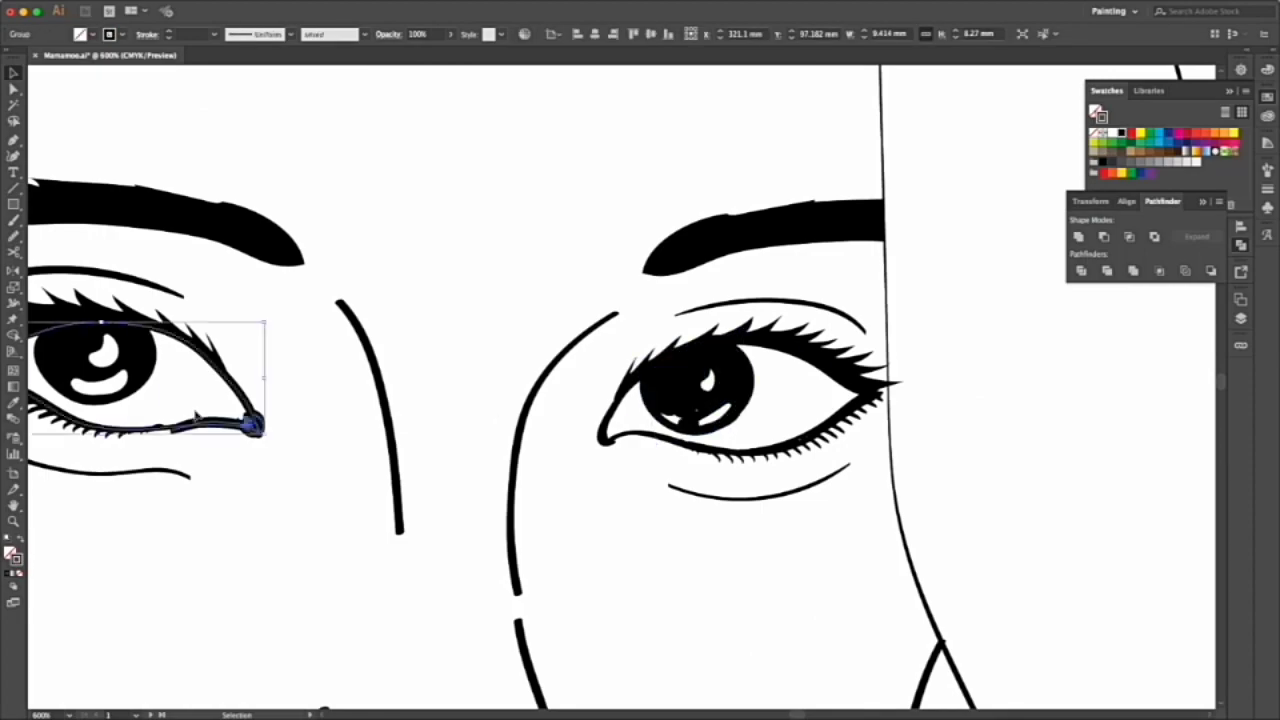
- Select the right eye's highlight inside its isolated group and undo the last eye-fill change
left_click(683, 378)
double_click(705, 395)
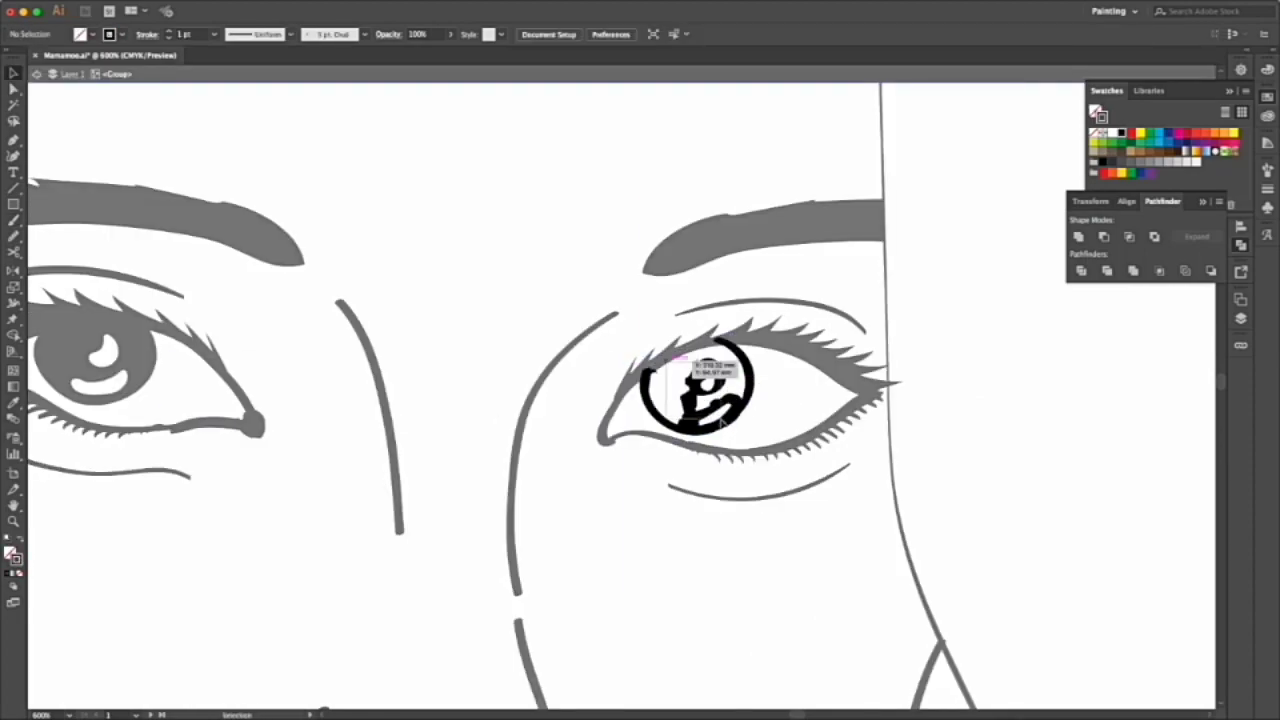
scroll(540, 380, "up", 5)
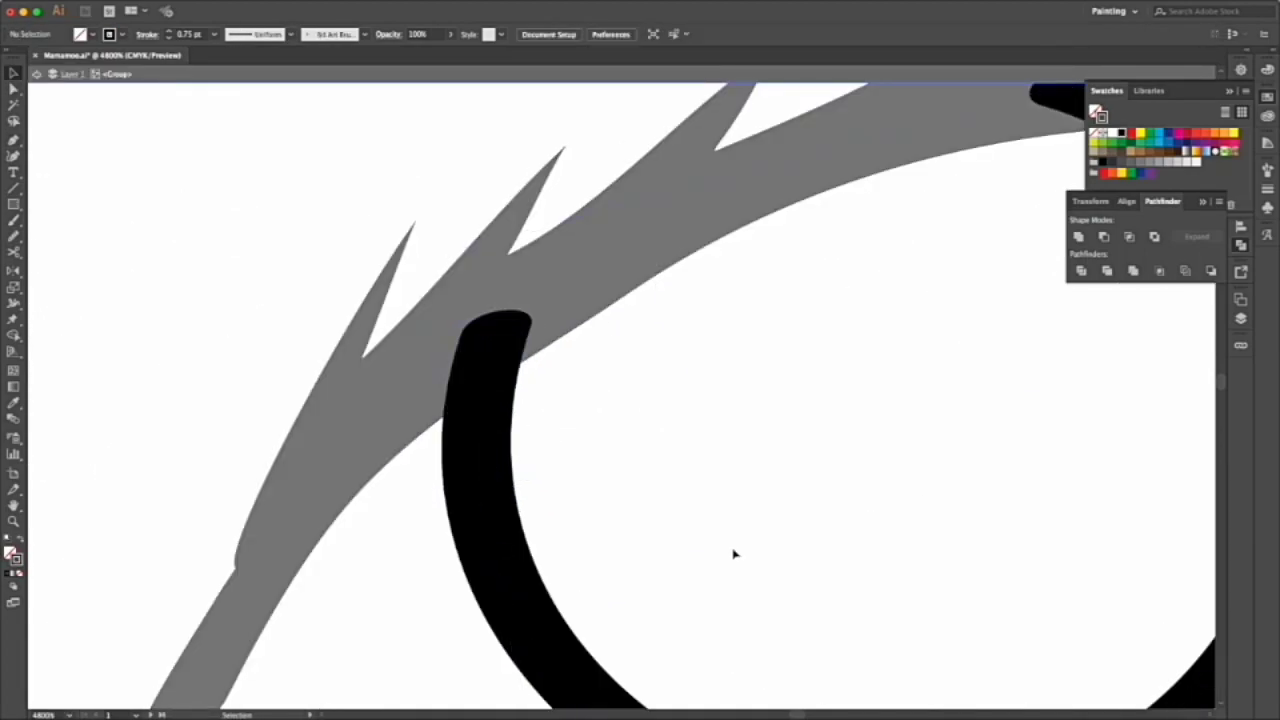
scroll(734, 557, "down", 4)
right_click(877, 455)
left_click(911, 462)
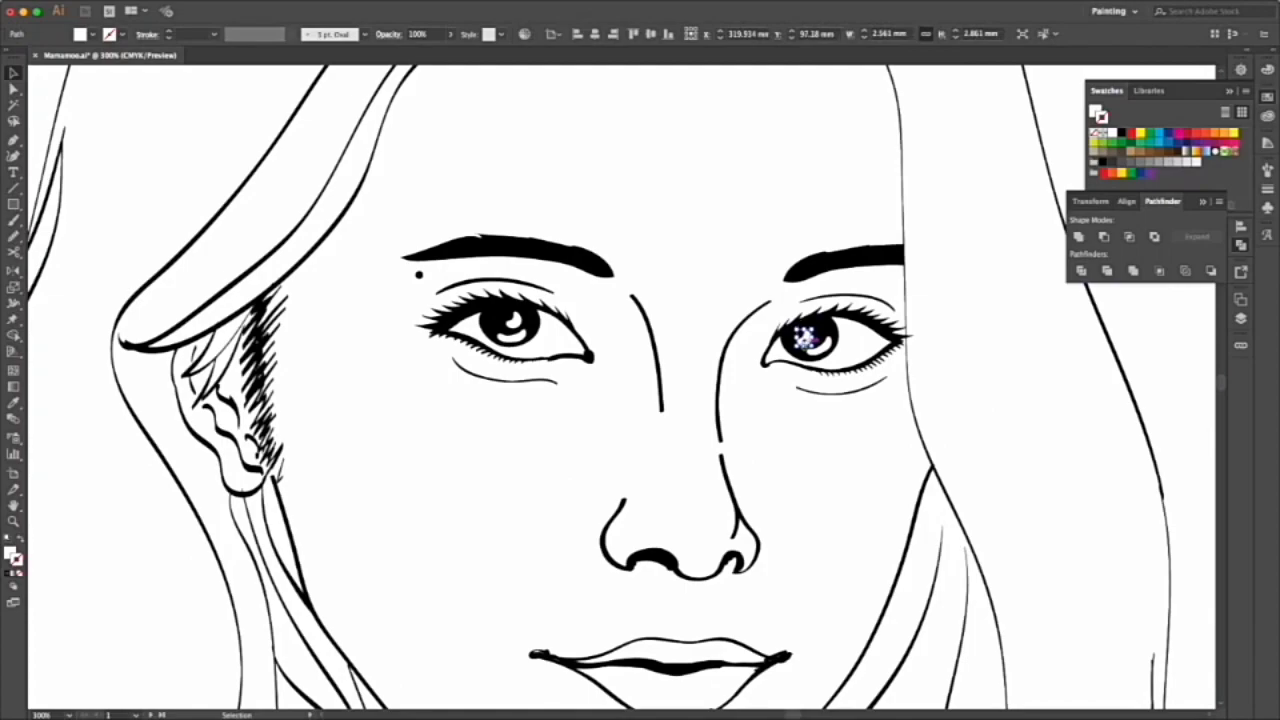
scroll(546, 627, "down", 2)
- Draw a Pen path around the nostril and move one of its anchors to reshape it
key("p")
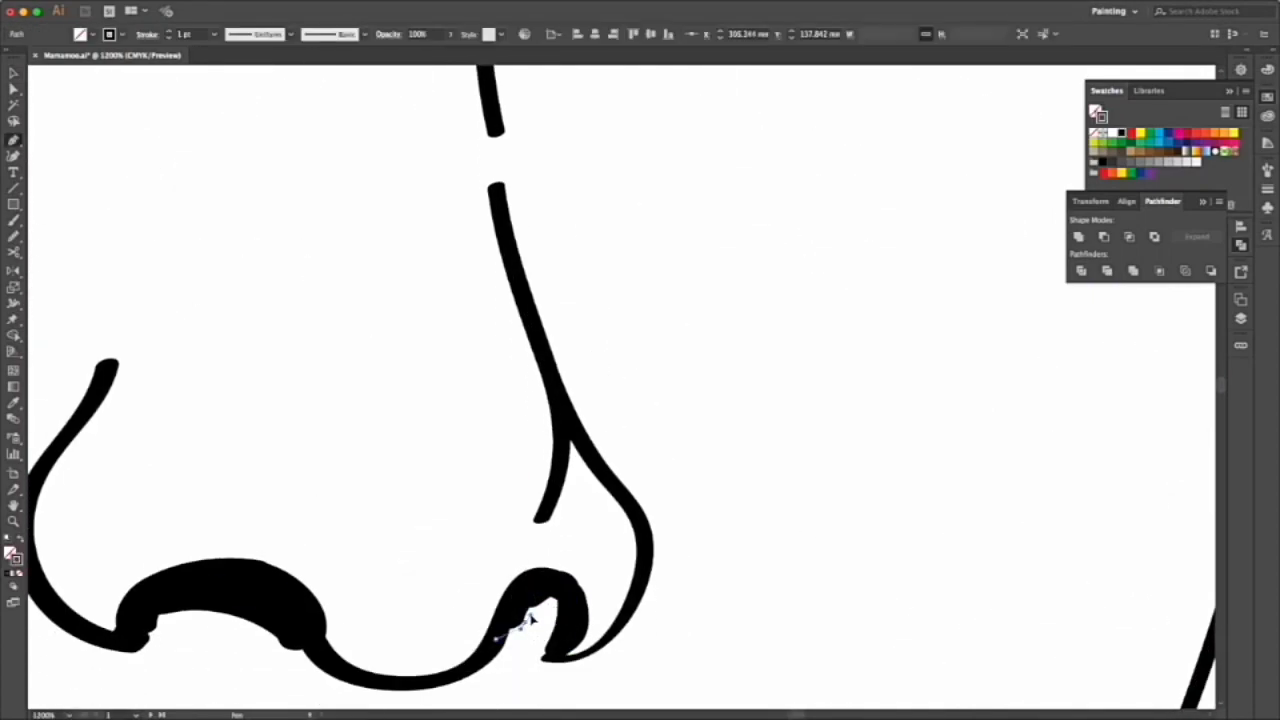
left_click(548, 578)
key("a")
left_click(640, 638)
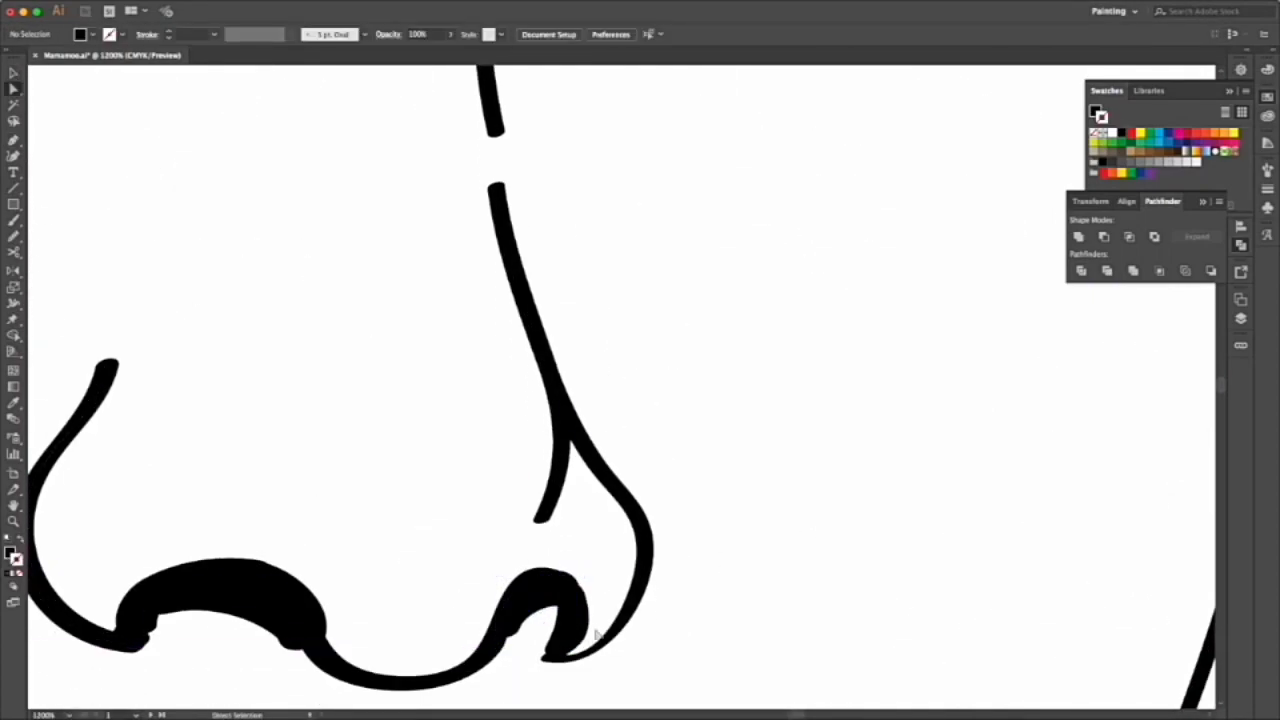
left_click(556, 596)
left_click(522, 617)
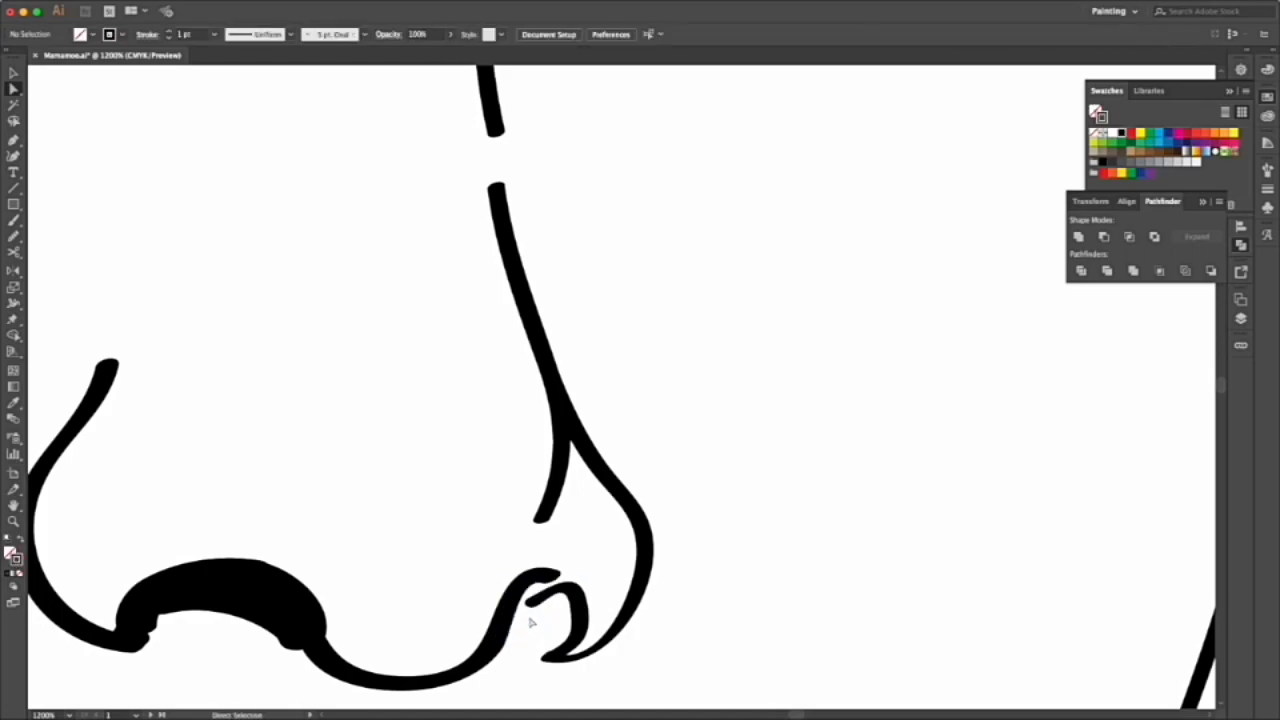
left_click_drag(620, 557, 587, 522)
- Pull another nostril anchor outward to round out the nostril
key("ctrl+minus")
key("p")
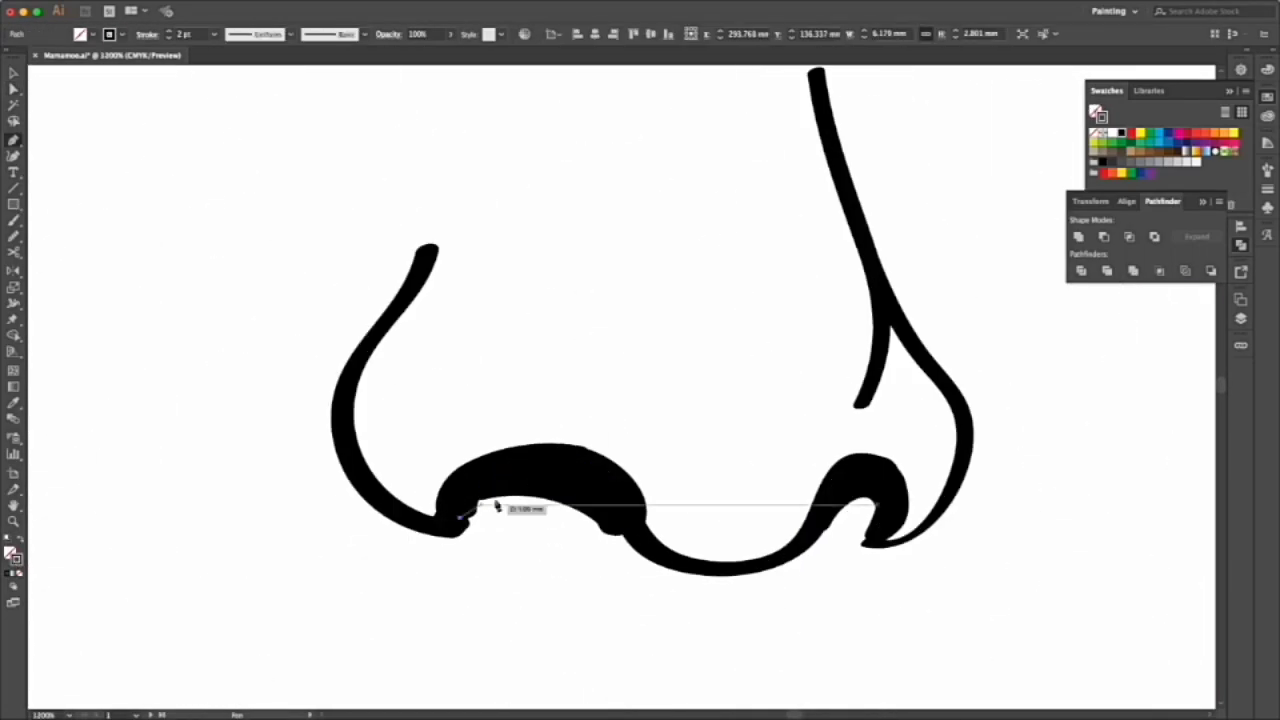
key("v")
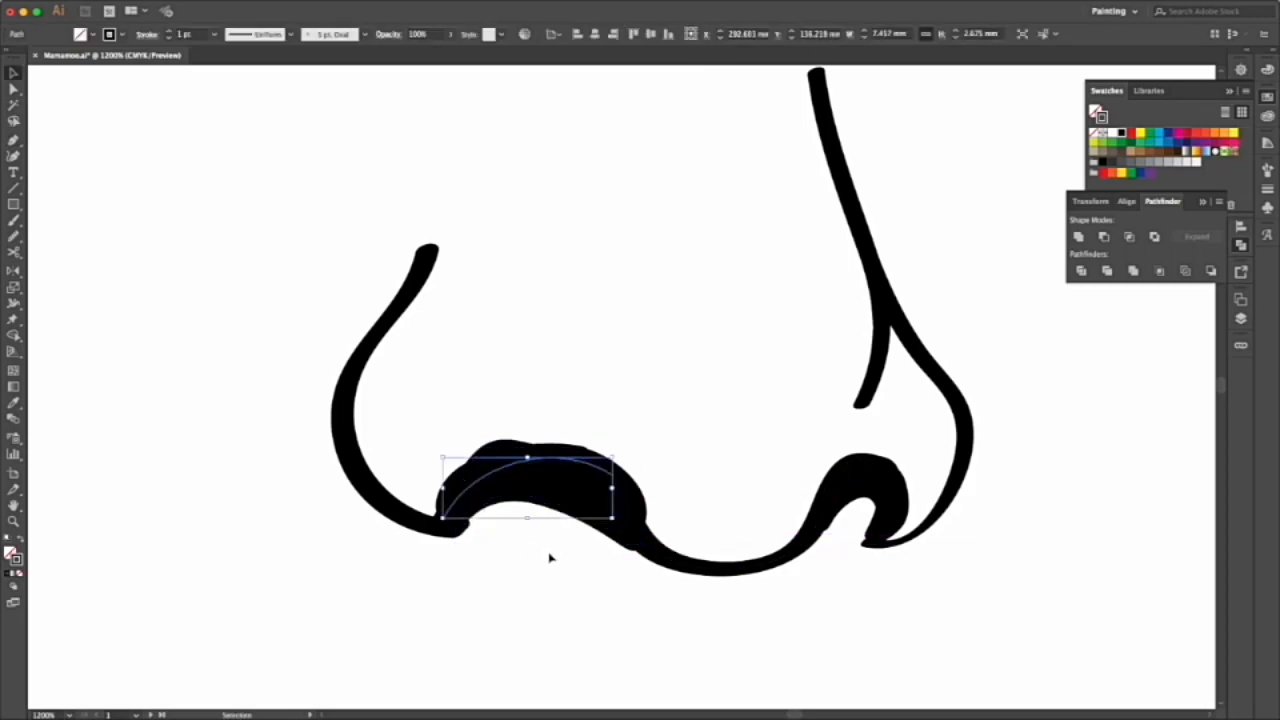
key("a")
left_click_drag(500, 453, 470, 478)
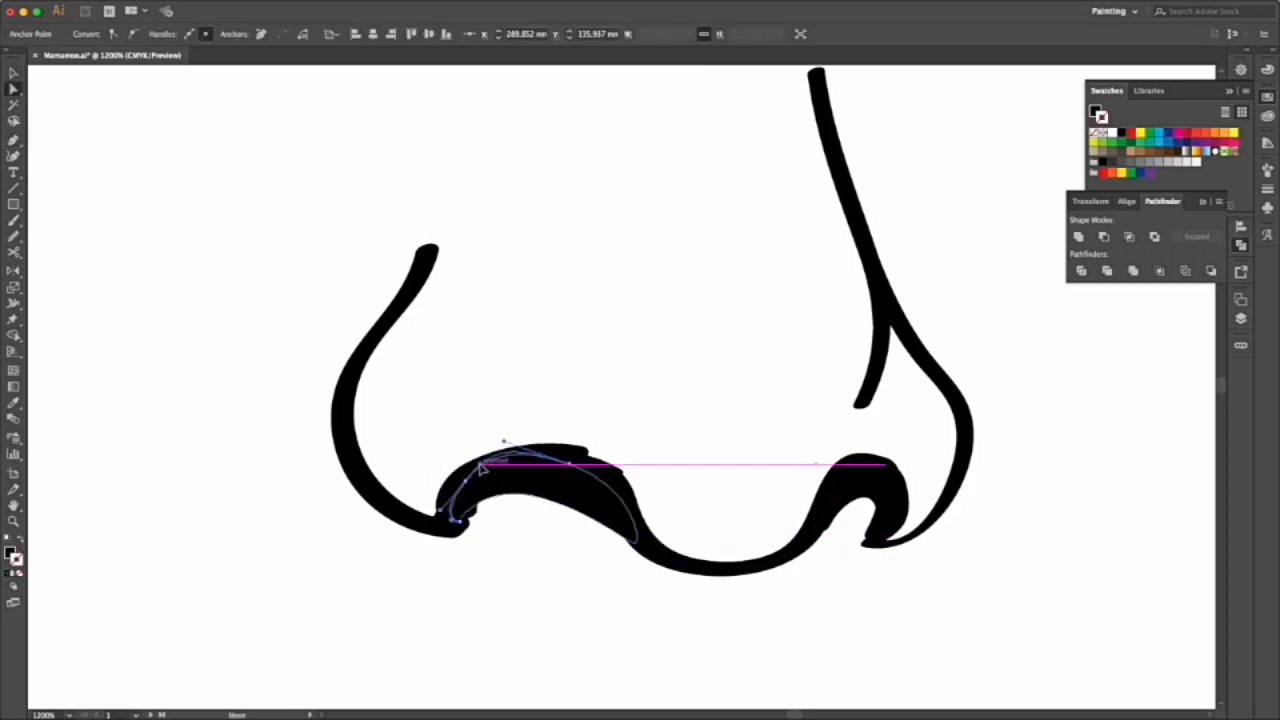
- Bend the lip curve into a fuller new shape
scroll(447, 521, "up", 4)
key("v")
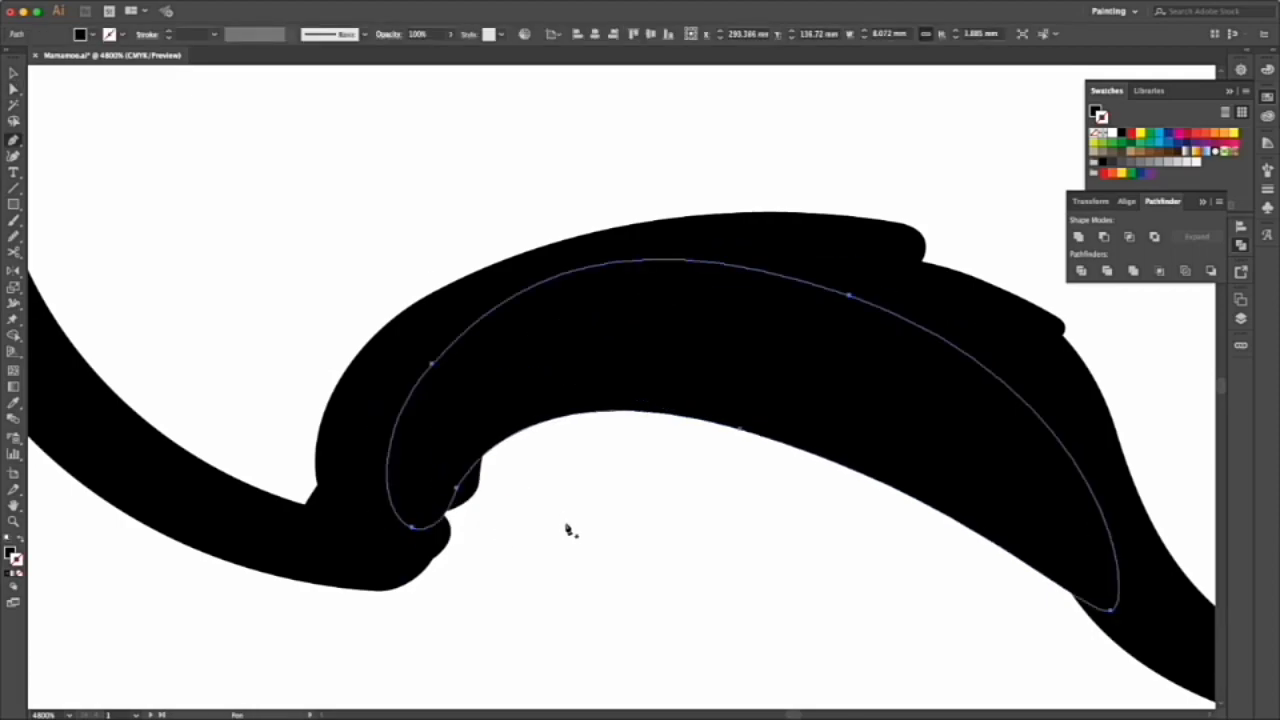
scroll(566, 528, "down", 2)
key("a")
scroll(500, 485, "down", 3)
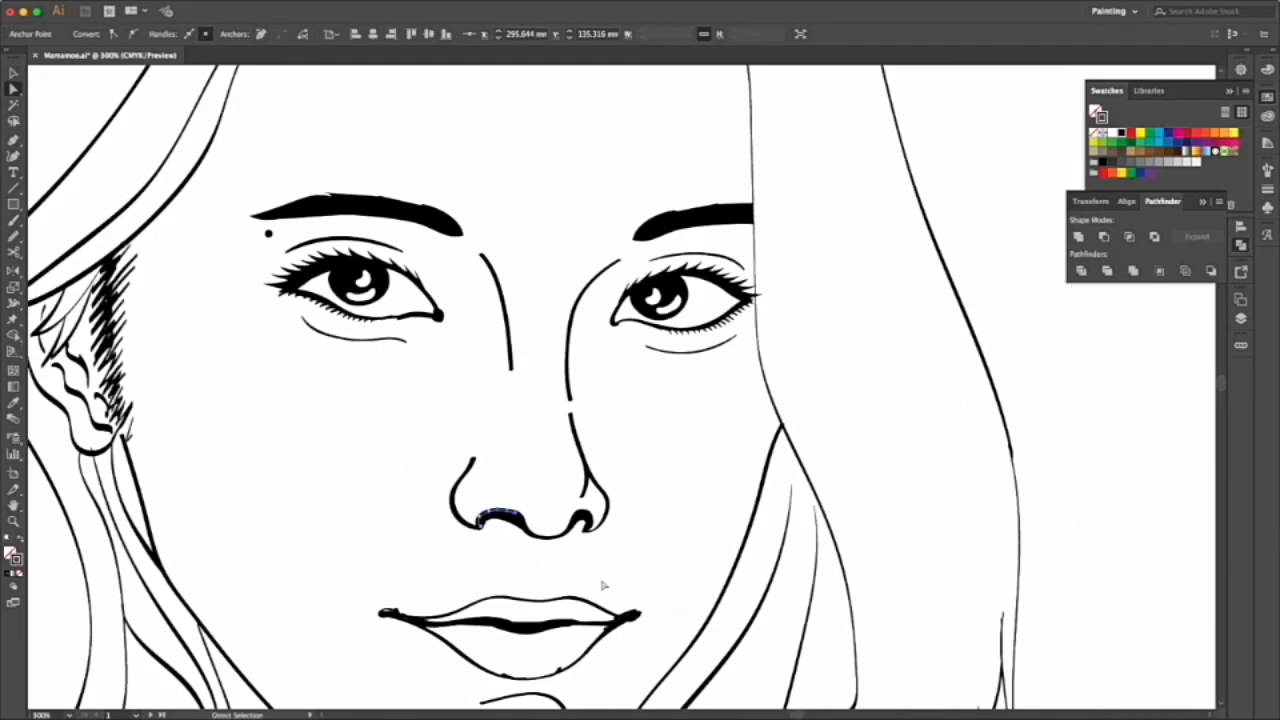
scroll(600, 586, "up", 2)
mouse_move(429, 320)
left_mouse_down()
mouse_move(251, 306)
mouse_move(440, 318)
mouse_move(606, 357)
left_mouse_up()
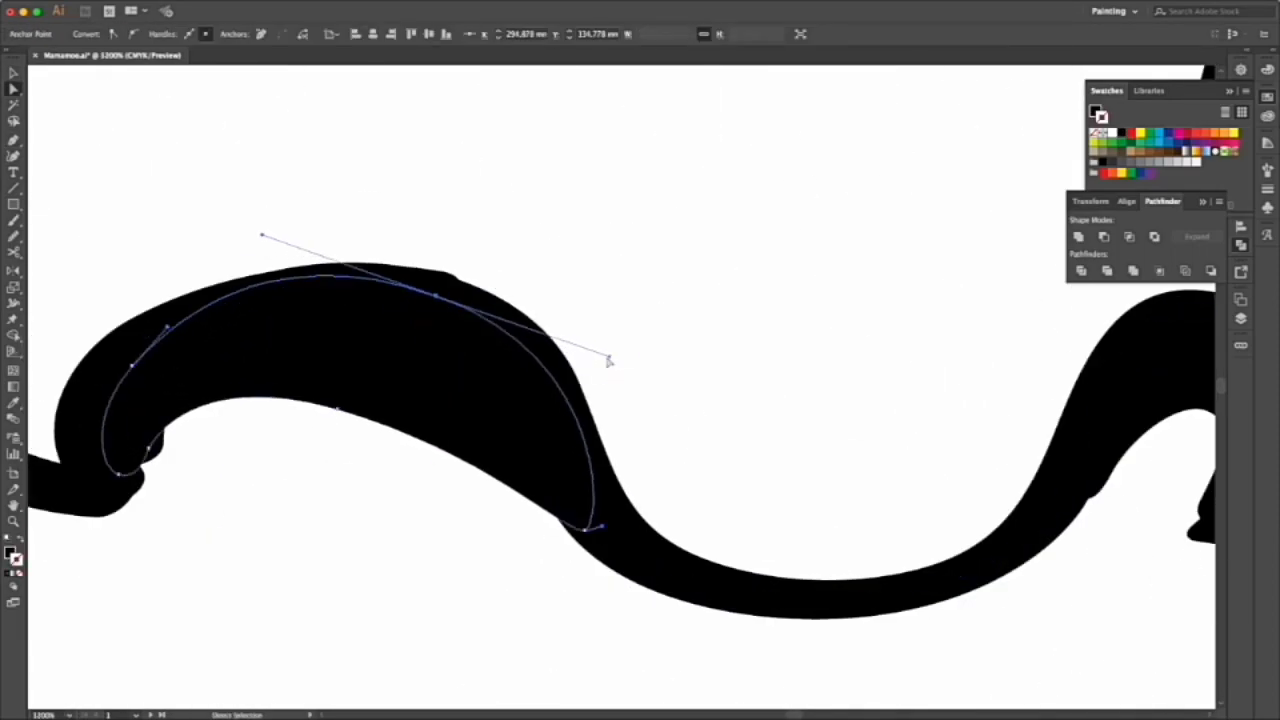
- Paint a Paintbrush stroke along the lower edge of the lip line
key("ctrl+shift+a")
key("b")
scroll(737, 514, "down", 2)
scroll(640, 400, "down", 3)
scroll(203, 280, "up", 3)
left_click_drag(228, 231, 428, 256)
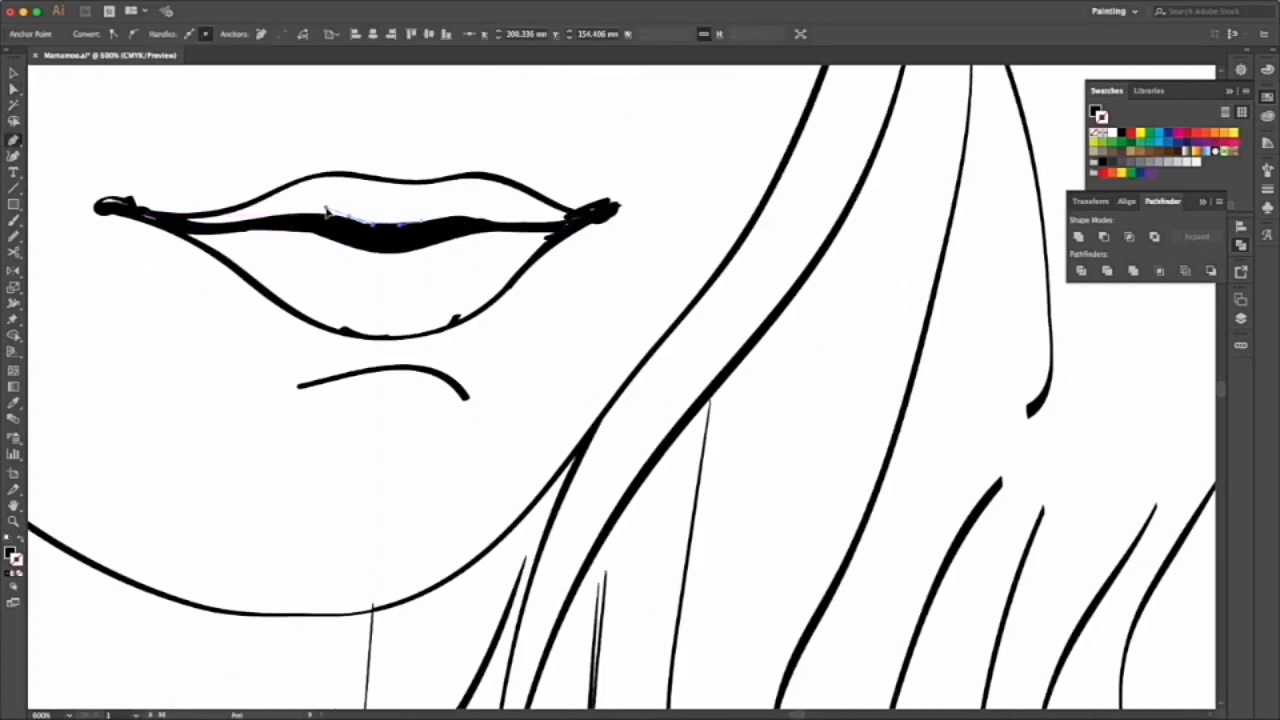
- Drag a lip-stroke anchor's curve to reshape the dark line between the lips
scroll(221, 231, "up", 3)
scroll(323, 351, "down", 3)
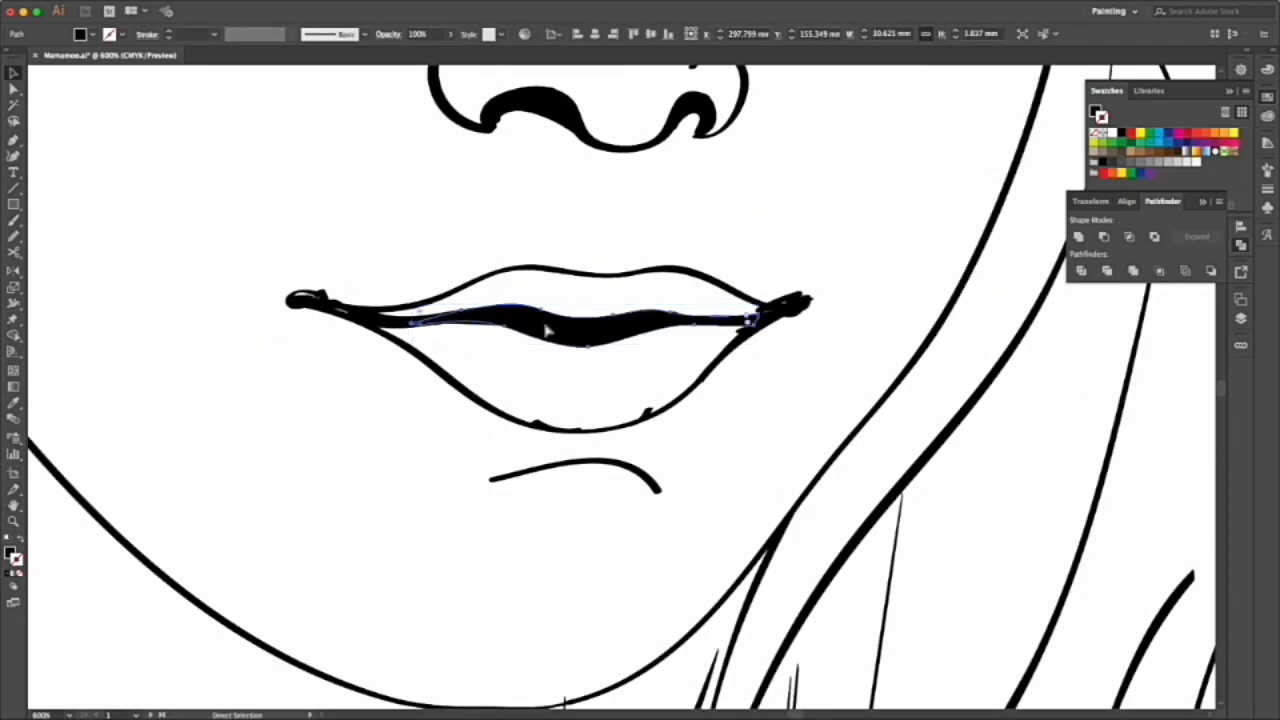
key("ctrl+shift+a")
key("v")
scroll(600, 342, "up", 2)
scroll(171, 329, "up", 3)
left_click(171, 329)
left_click_drag(171, 329, 569, 280)
- Move the mouth stroke's right anchor outward so it tapers toward the corner
scroll(232, 340, "down", 3)
scroll(429, 360, "down", 2)
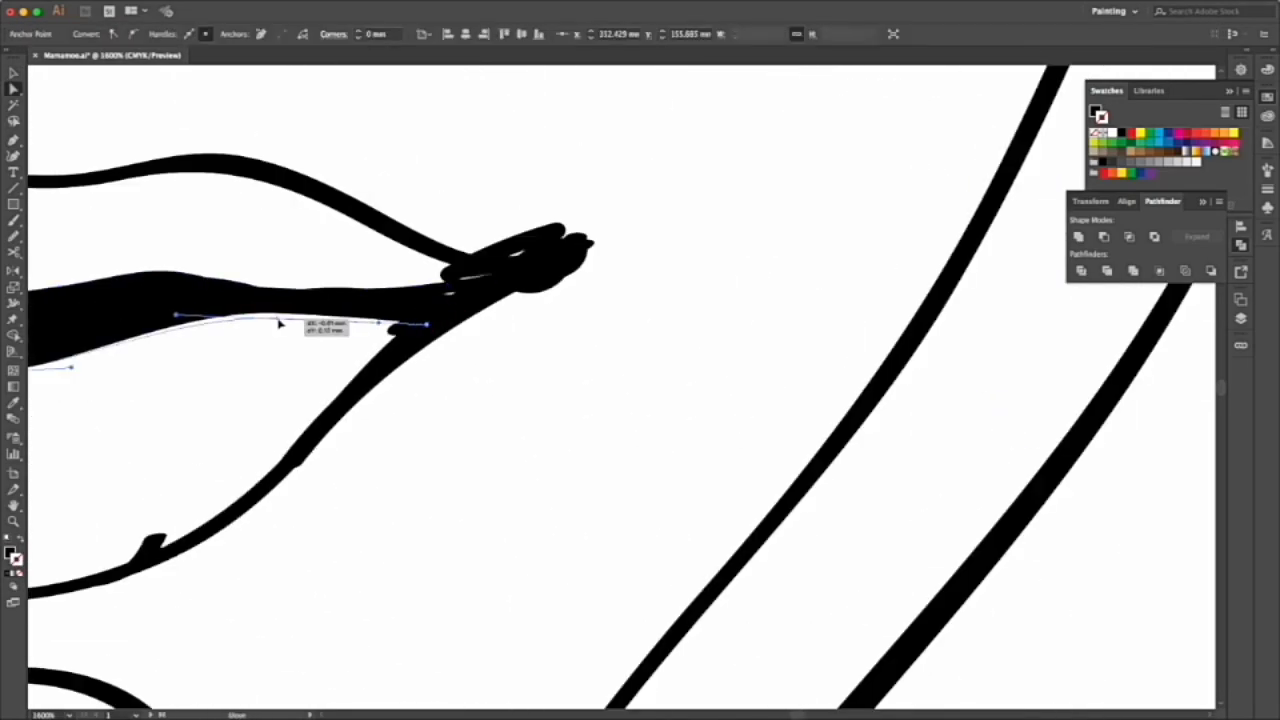
scroll(277, 323, "down", 3)
scroll(557, 397, "up", 4)
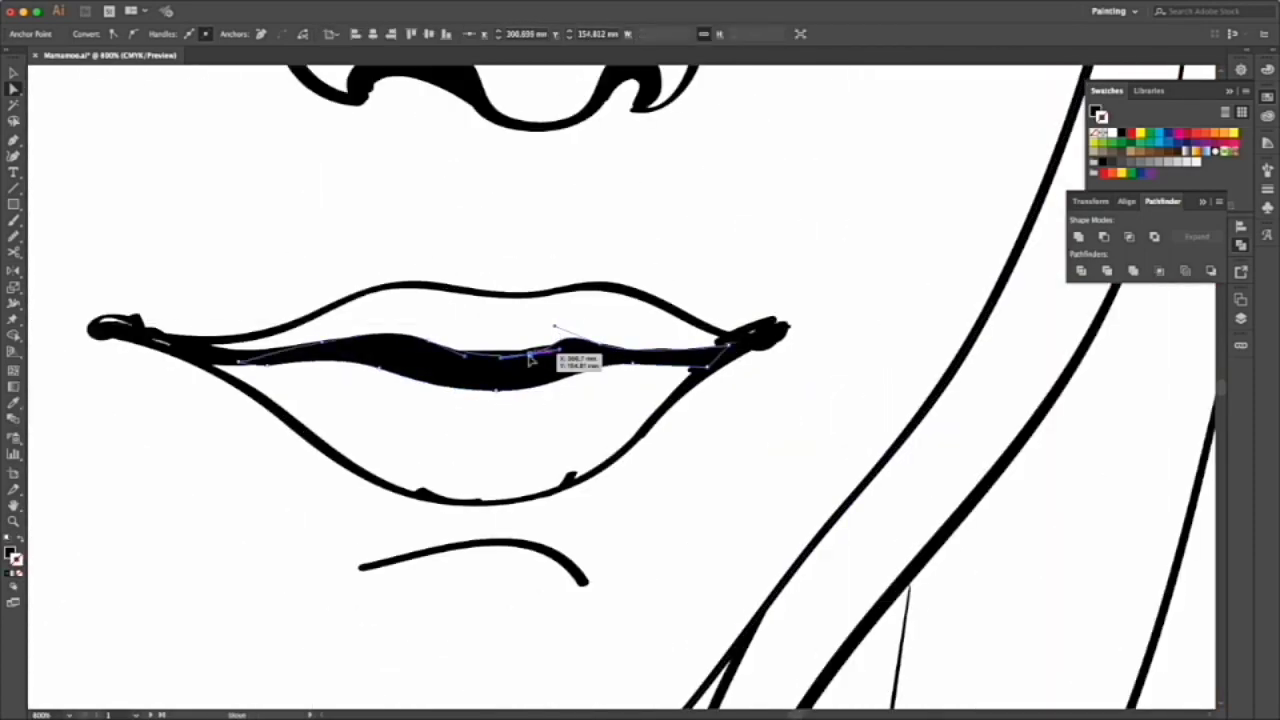
left_click_drag(585, 349, 650, 355)
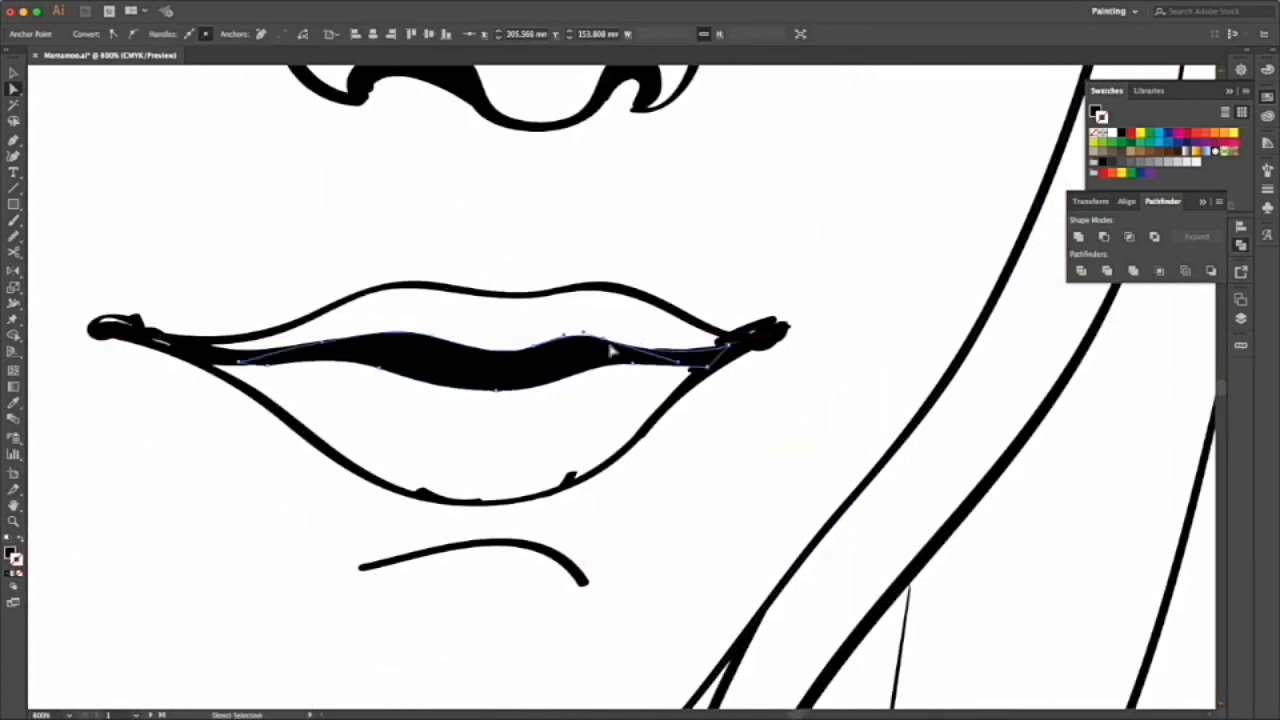
scroll(620, 365, "down", 4)
scroll(634, 410, "down", 2)
scroll(60, 245, "up", 3)
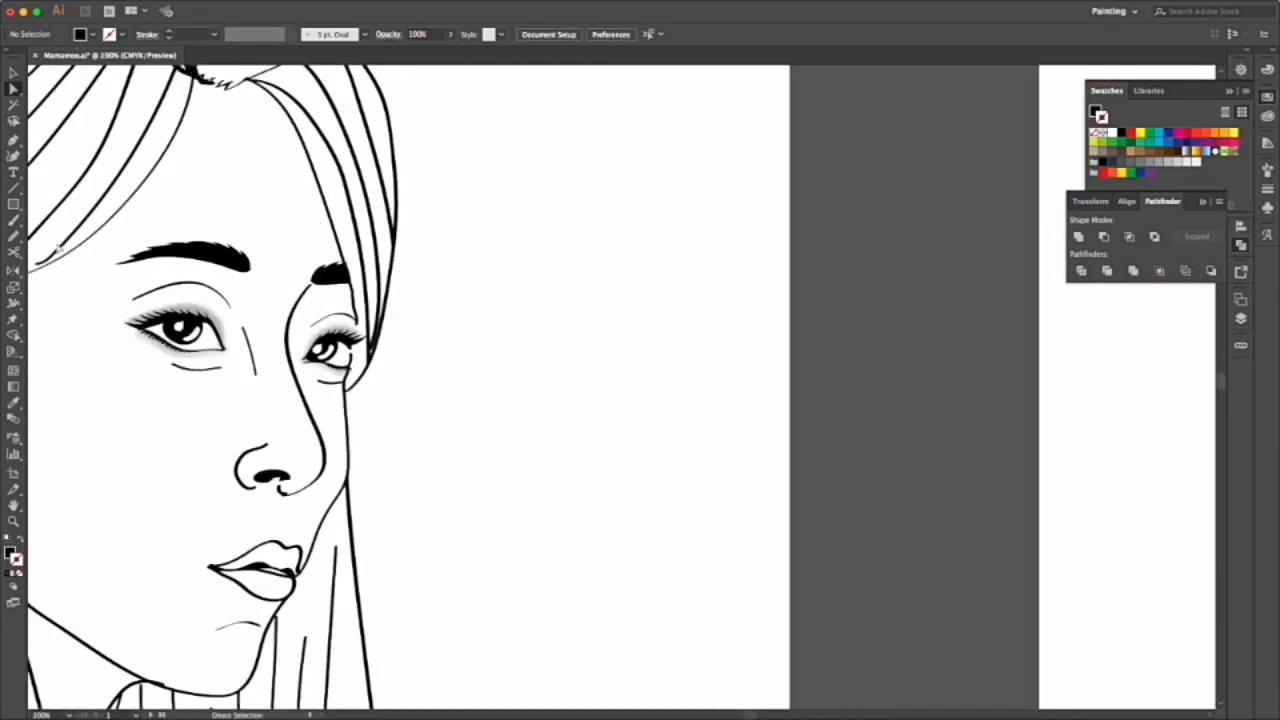
- Select both eyes' under-eye strokes and convert them into filled shapes
left_click(175, 330)
left_click_drag(134, 371, 366, 334)
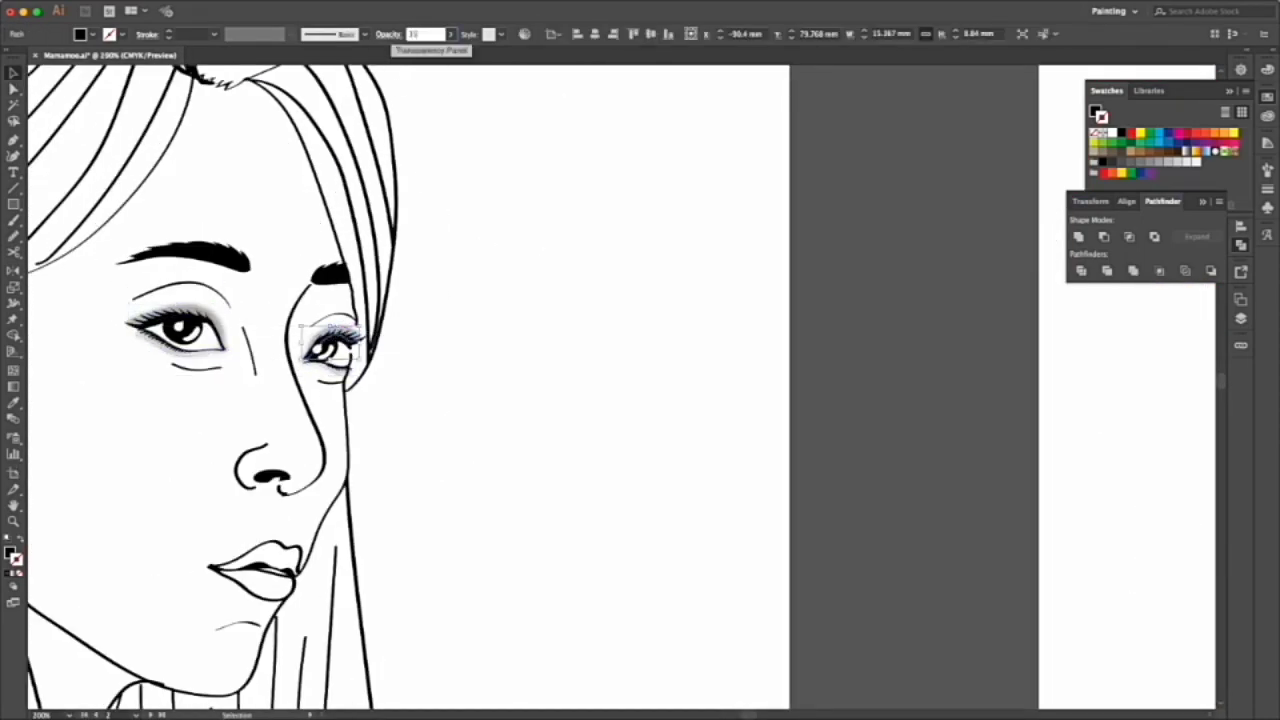
scroll(1060, 397, "down", 3)
scroll(300, 205, "up", 4)
scroll(299, 205, "up", 2)
scroll(340, 393, "down", 3)
scroll(340, 393, "down", 2)
scroll(850, 410, "up", 3)
scroll(850, 410, "up", 3)
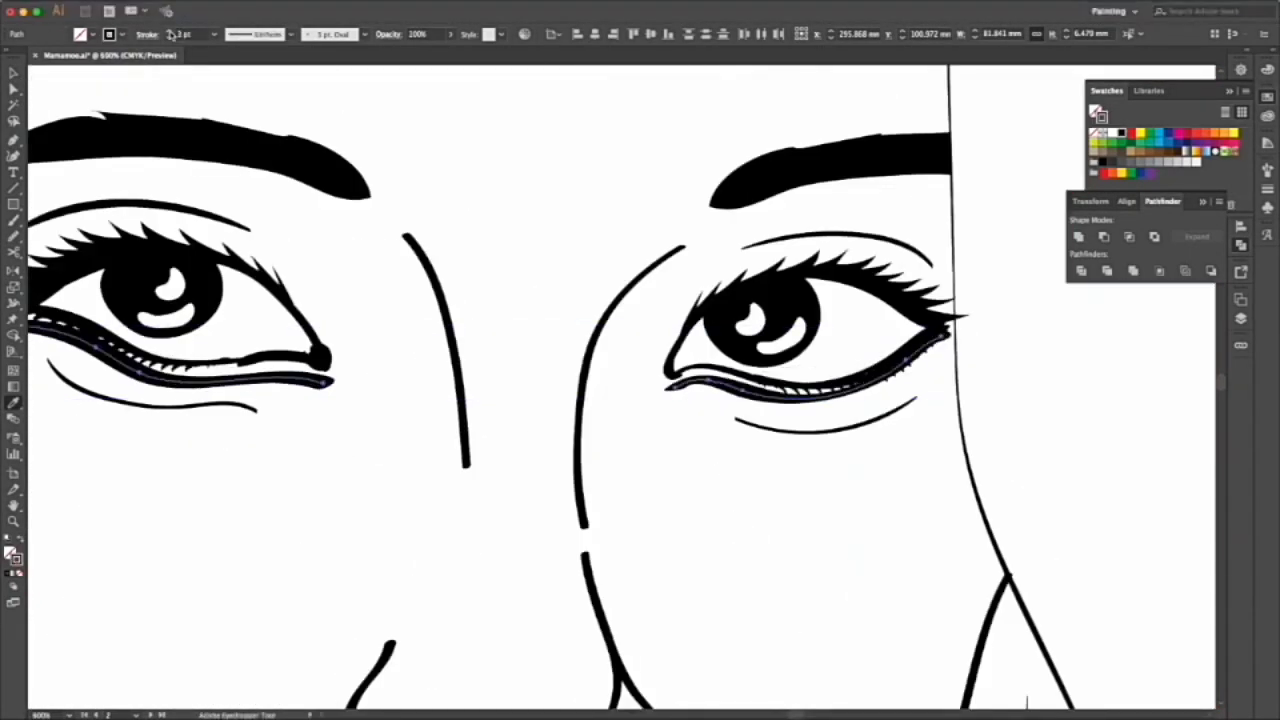
left_click(180, 7)
left_click(352, 331)
- Apply a Gaussian Blur to the under-eye shadows
key("v")
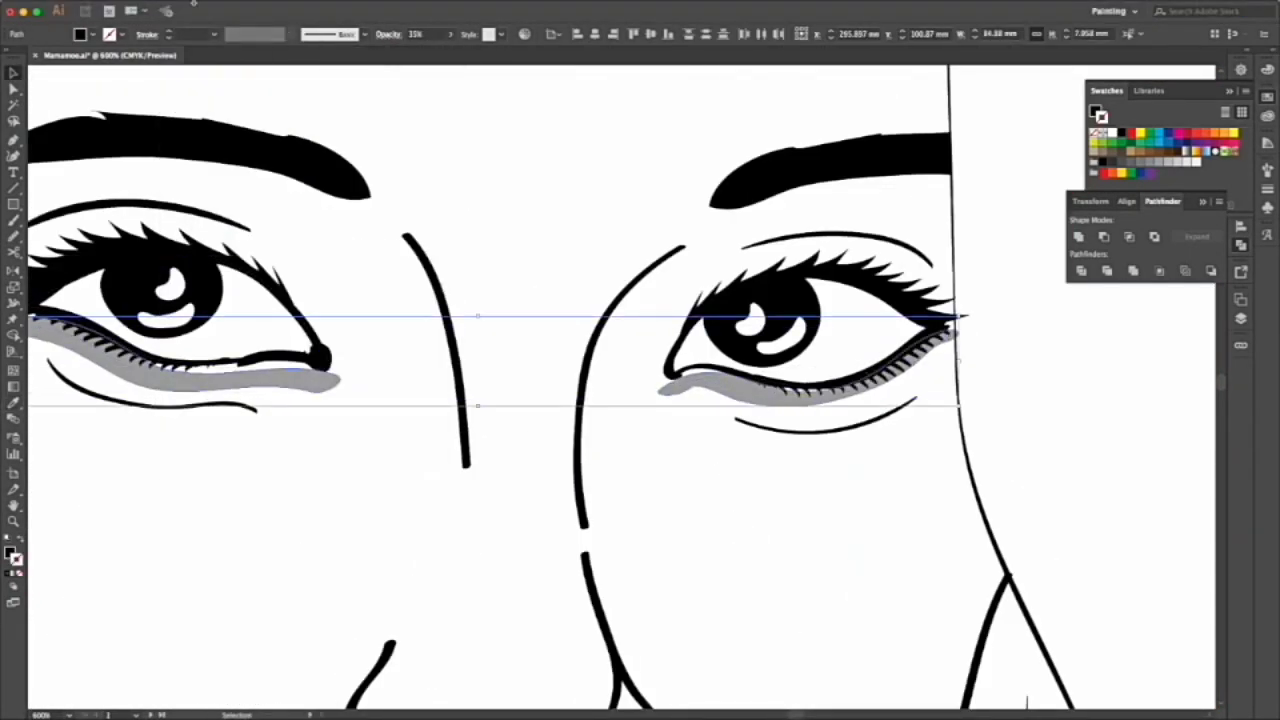
left_click(292, 7)
left_click(500, 262)
key("Return")
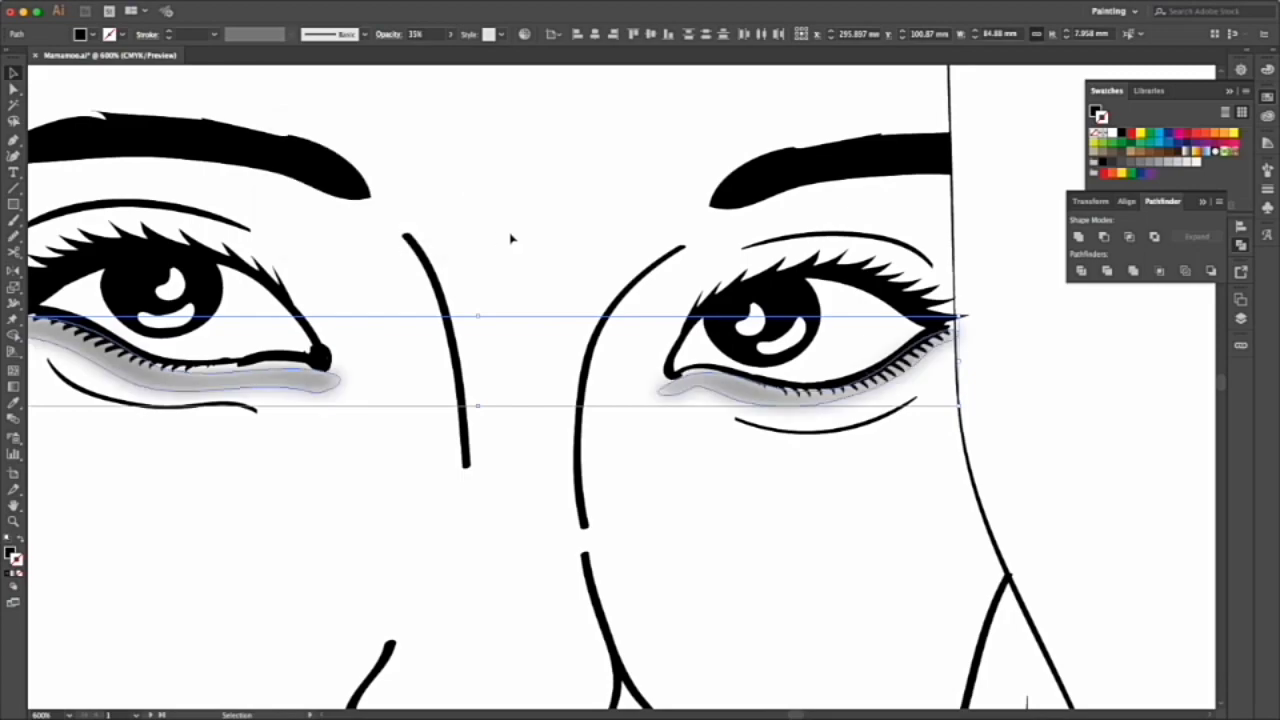
- Reshape the under-eye shadow by moving and smoothing its anchors
key("a")
left_click_drag(663, 412, 662, 390)
scroll(662, 390, "up", 5)
left_click(14, 236)
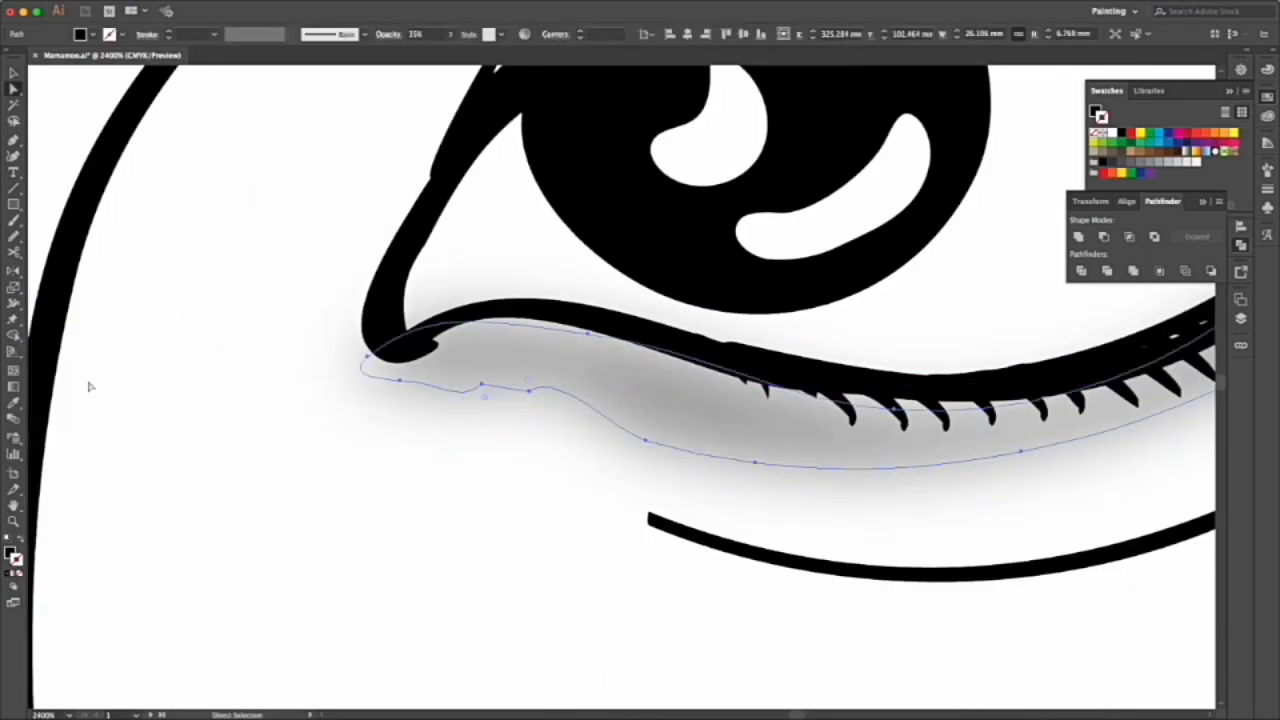
key("a")
left_click_drag(493, 391, 470, 386)
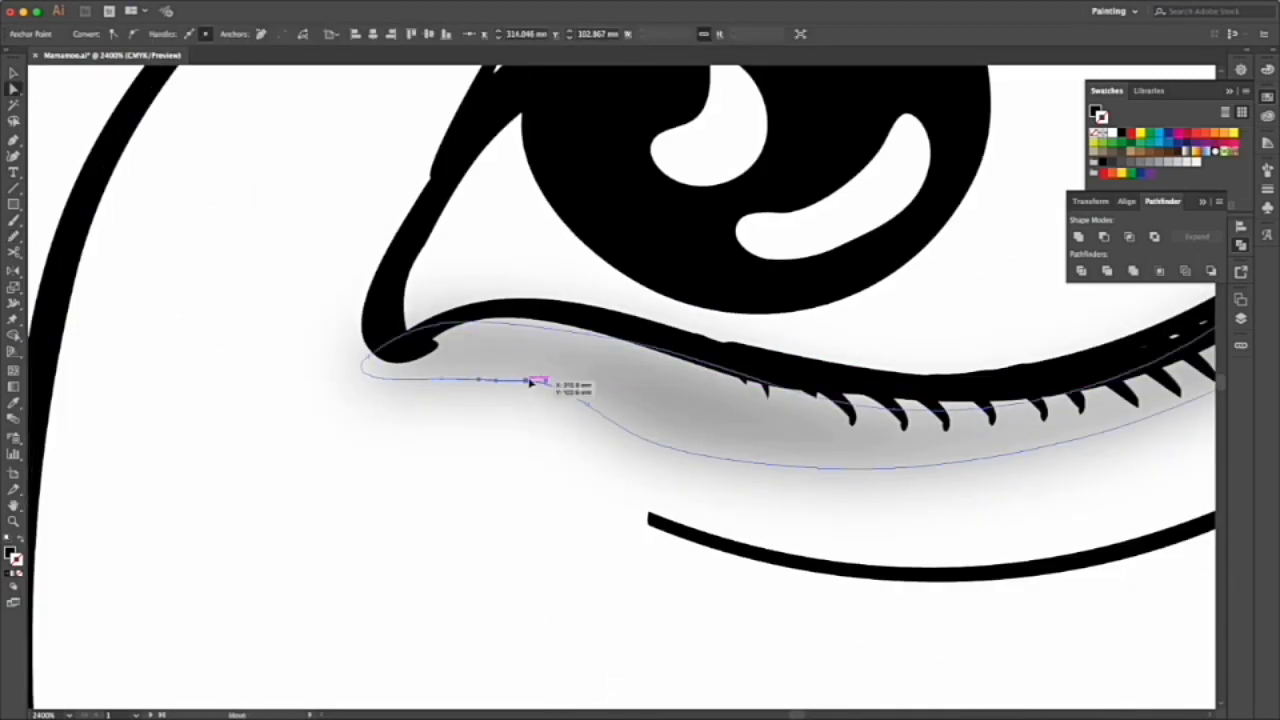
scroll(470, 417, "down", 5)
scroll(903, 449, "up", 3)
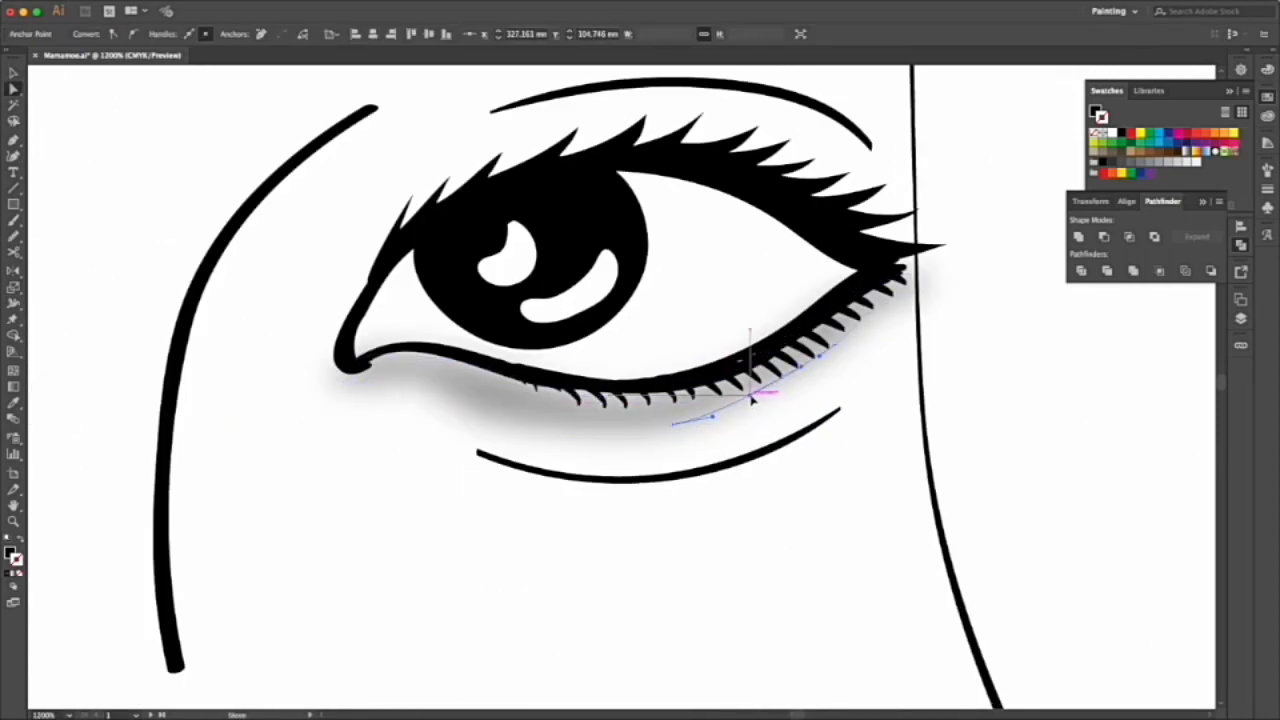
scroll(757, 394, "down", 2)
scroll(669, 409, "up", 5)
scroll(507, 320, "down", 5)
- Pull the shadow's end toward the eye corner and nudge the left lash path upward
left_click(160, 350)
scroll(155, 350, "up", 2)
left_click_drag(636, 432, 646, 410)
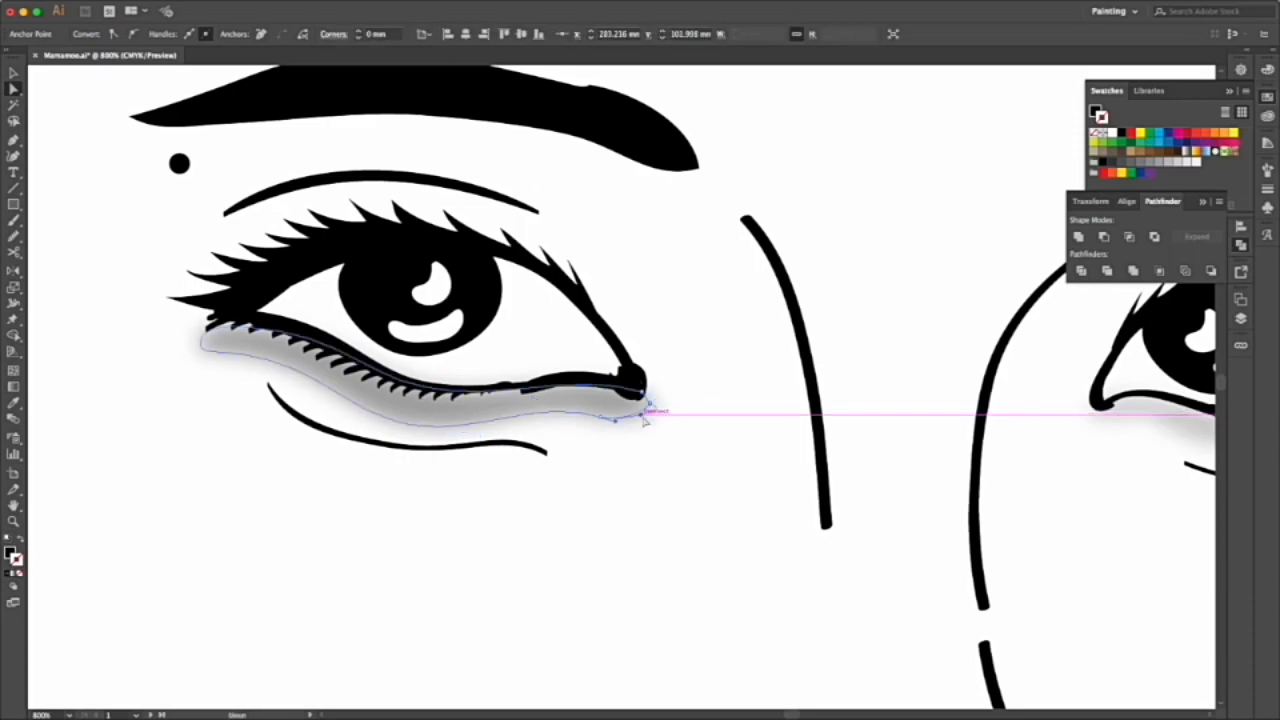
scroll(450, 420, "down", 3)
scroll(370, 402, "up", 2)
left_click(643, 583)
scroll(643, 583, "down", 4)
scroll(643, 583, "down", 2)
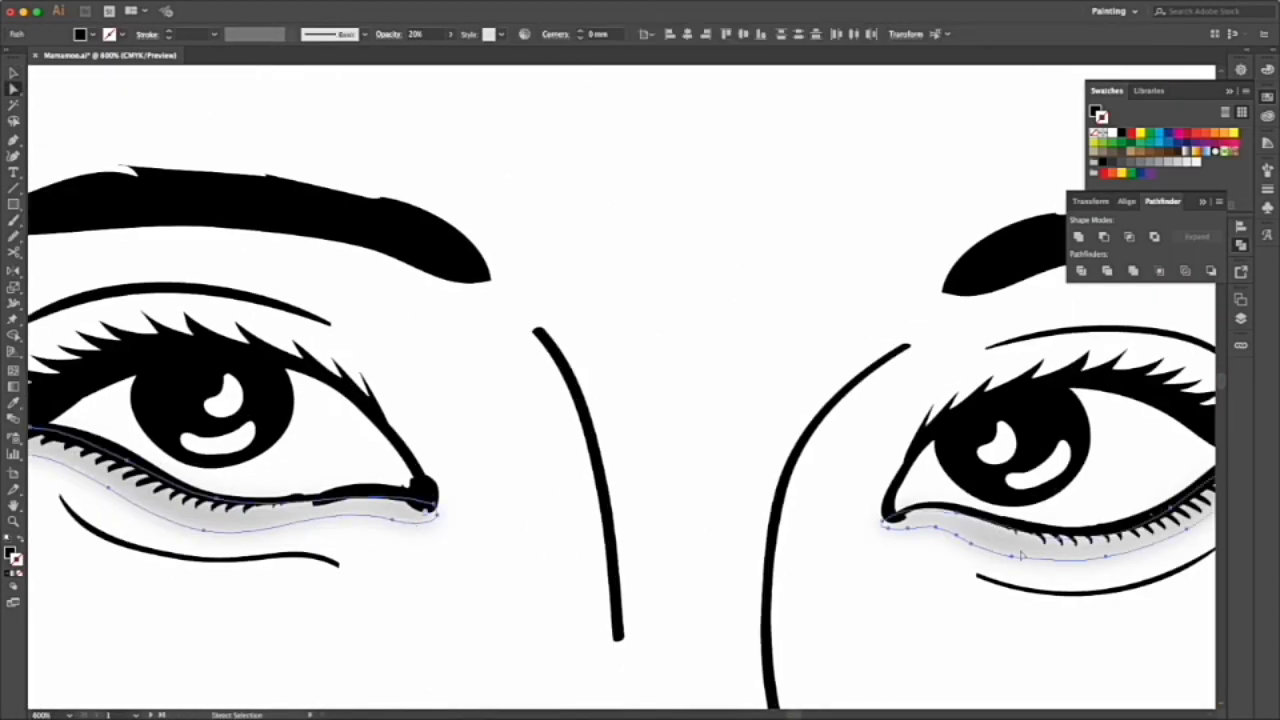
scroll(677, 551, "down", 5)
scroll(500, 349, "up", 4)
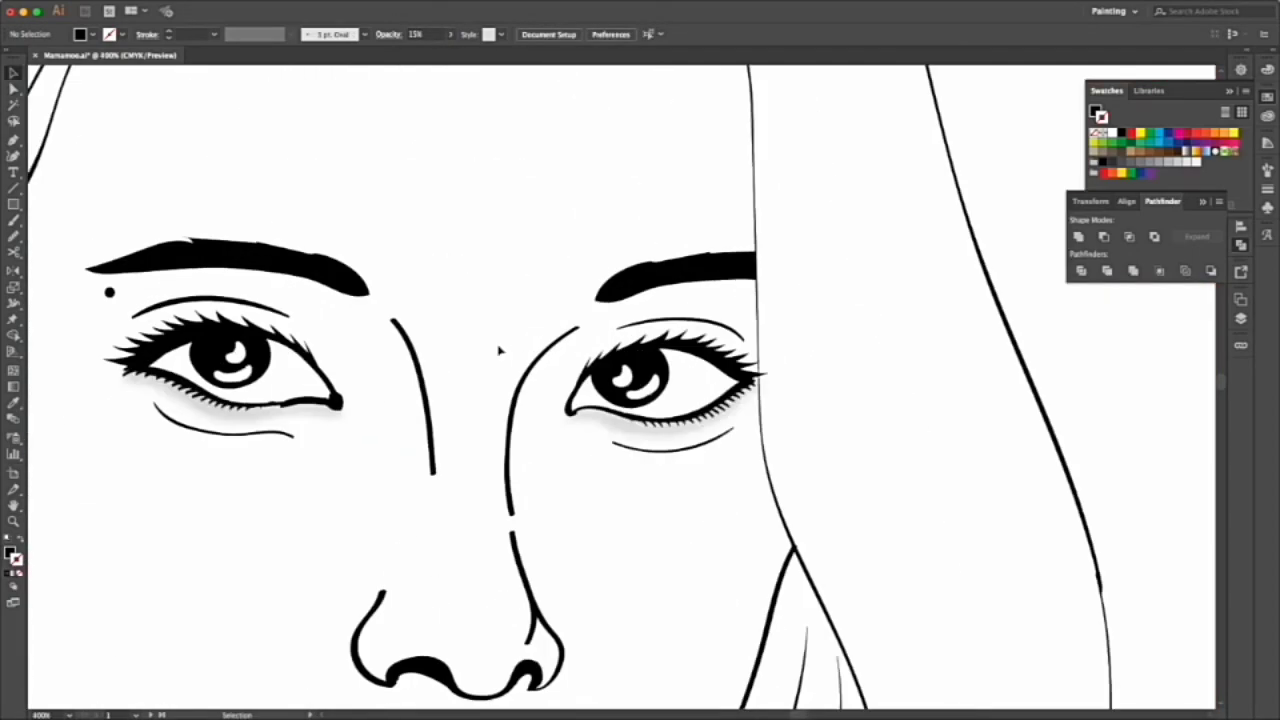
key("Up")
key("Up")
key("Up")
left_click(338, 393)
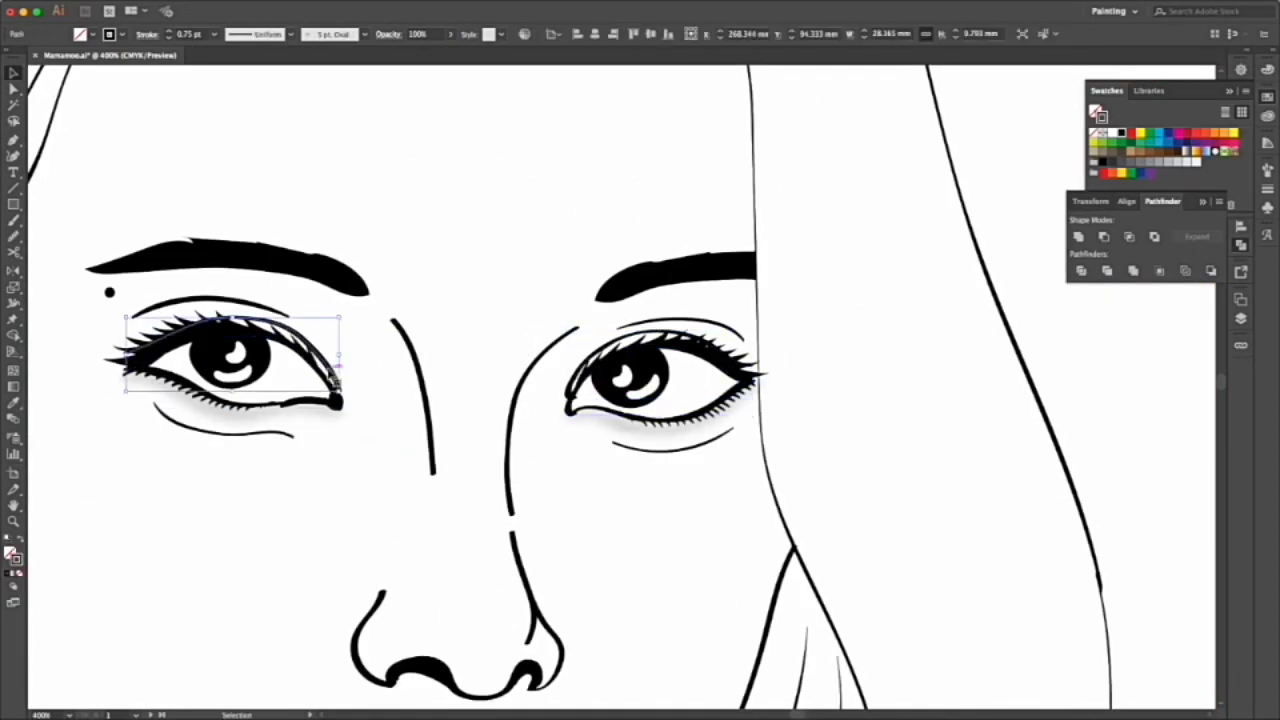
- Select both eyes' lash paths together
left_click(575, 390, "shift")
key("a")
scroll(320, 409, "up", 3)
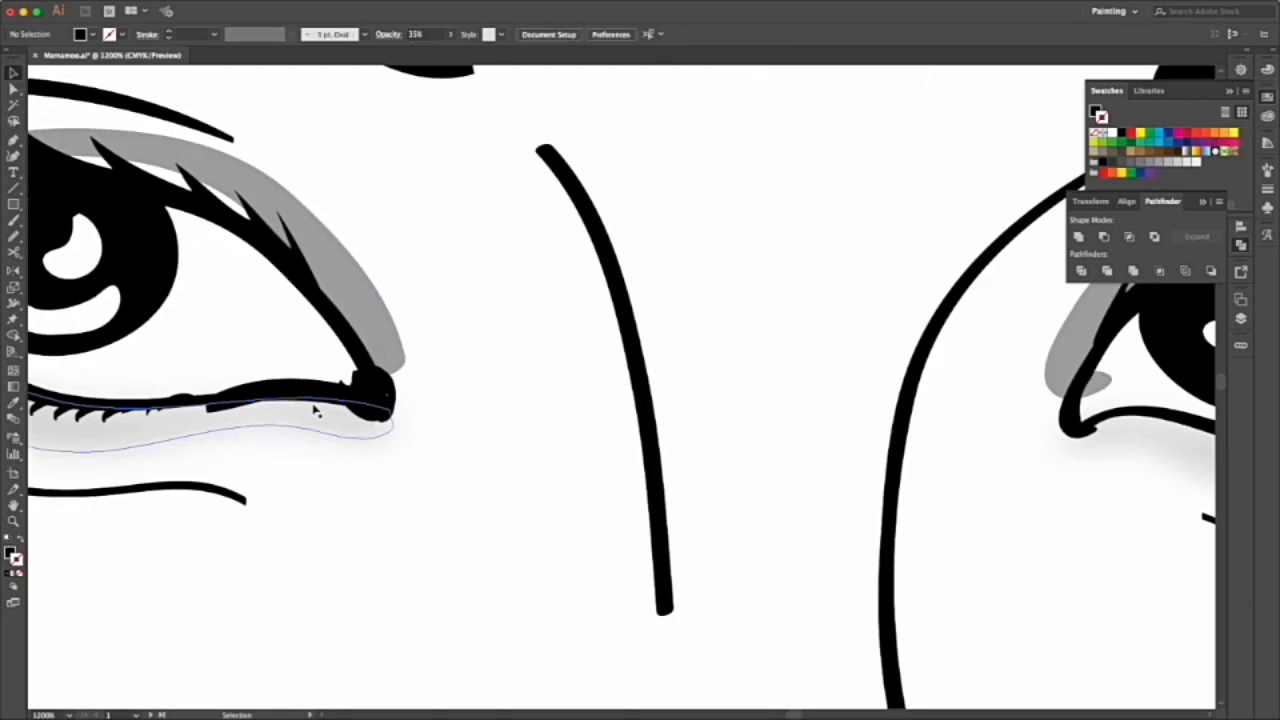
scroll(320, 409, "up", 2)
scroll(702, 339, "down", 2)
scroll(556, 356, "up", 4)
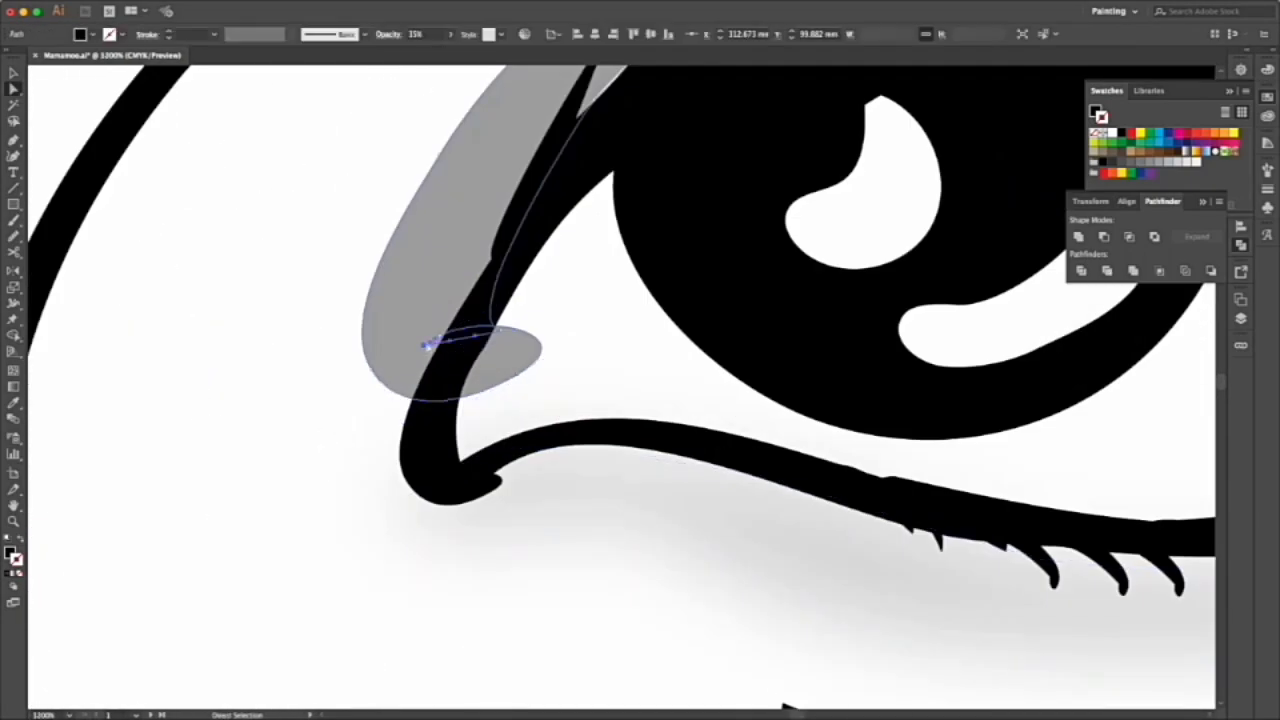
- Curve the grey lid shading's anchor handles down toward the eye corner
left_click(523, 237)
key("shift+c")
left_click_drag(523, 237, 450, 377)
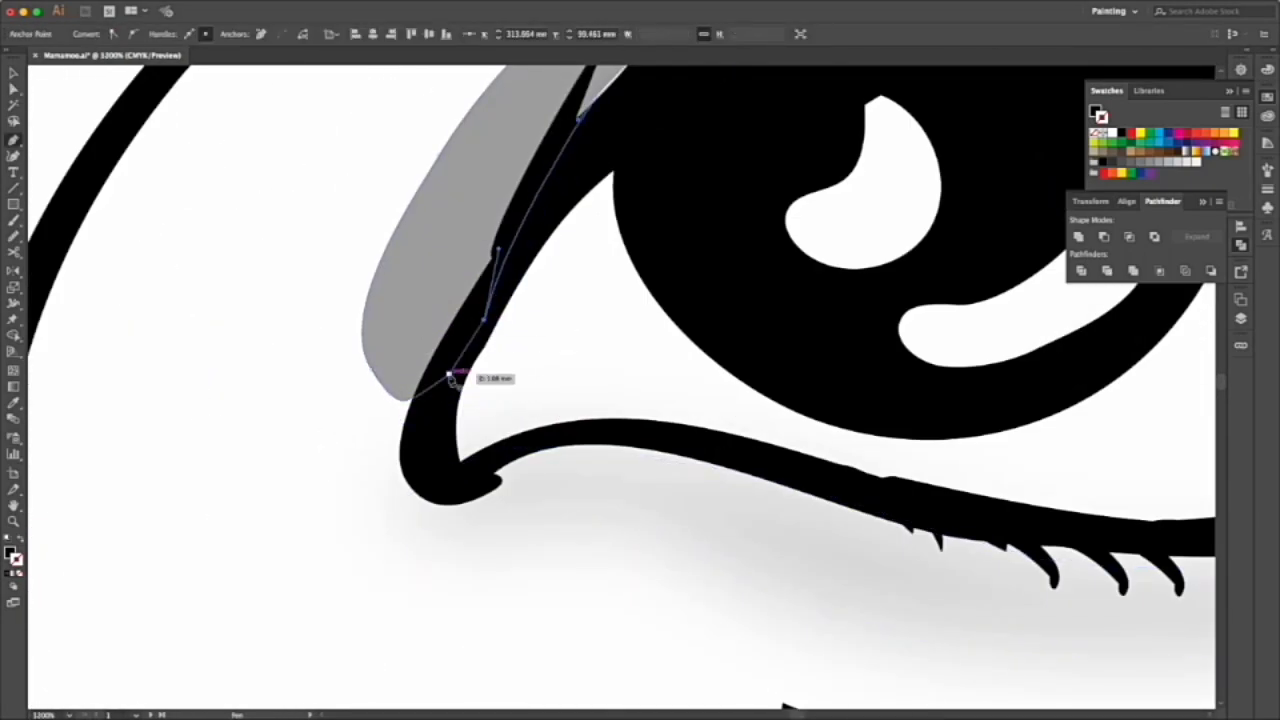
left_click_drag(494, 243, 471, 340)
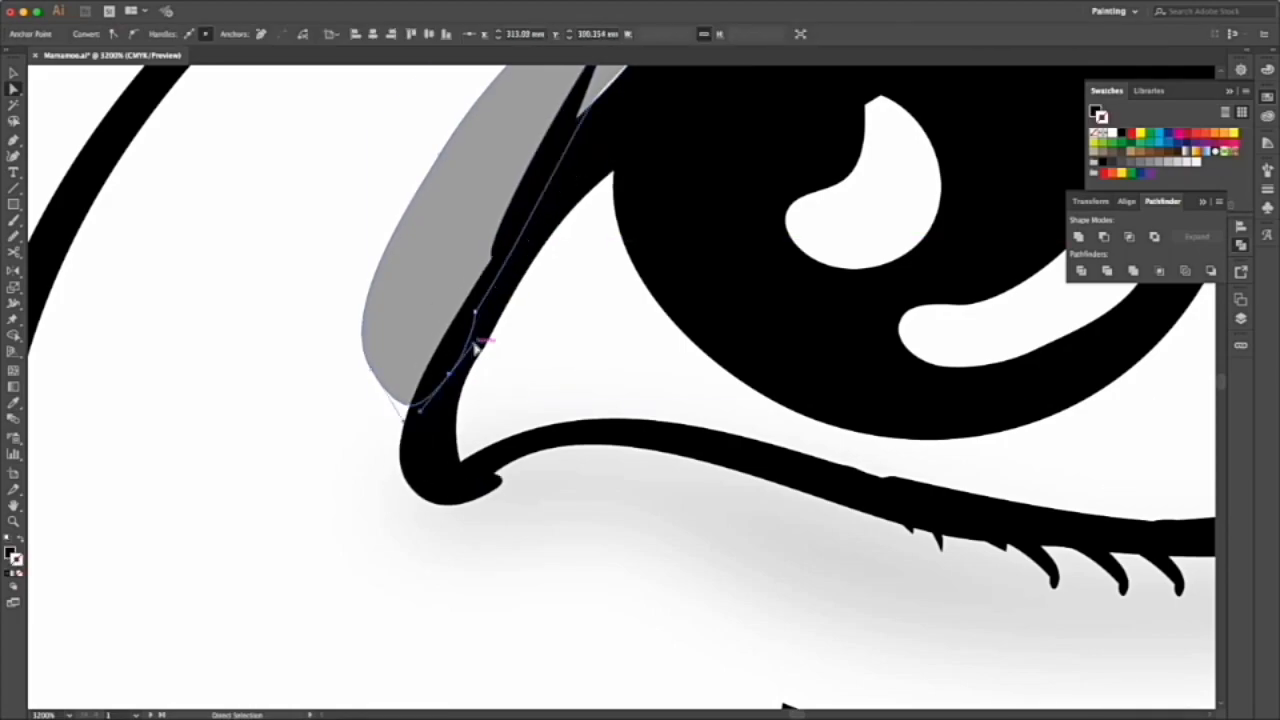
scroll(480, 360, "down", 5)
scroll(320, 330, "up", 3)
left_click_drag(320, 332, 322, 330)
- Apply a Gaussian Blur to the grey upper-lid shading
left_click(503, 237)
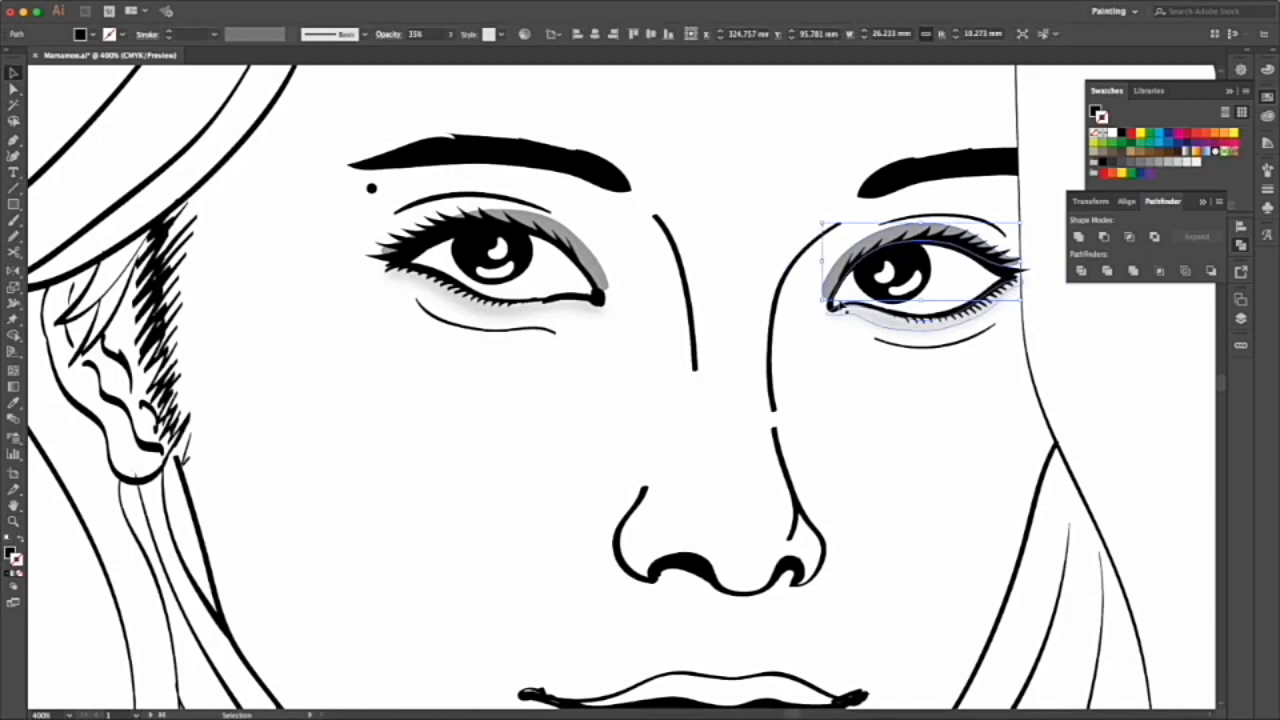
left_click(320, 35)
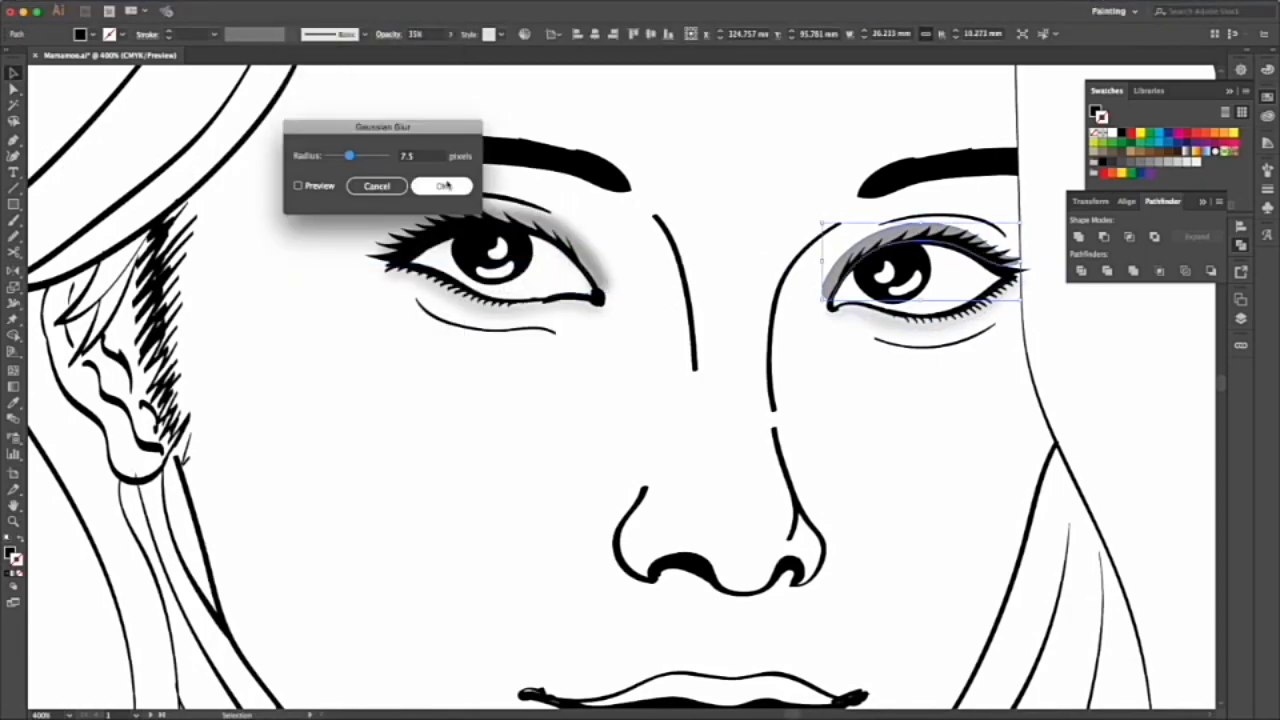
left_click(443, 183)
scroll(914, 271, "up", 5)
scroll(460, 330, "down", 4)
scroll(460, 330, "up", 5)
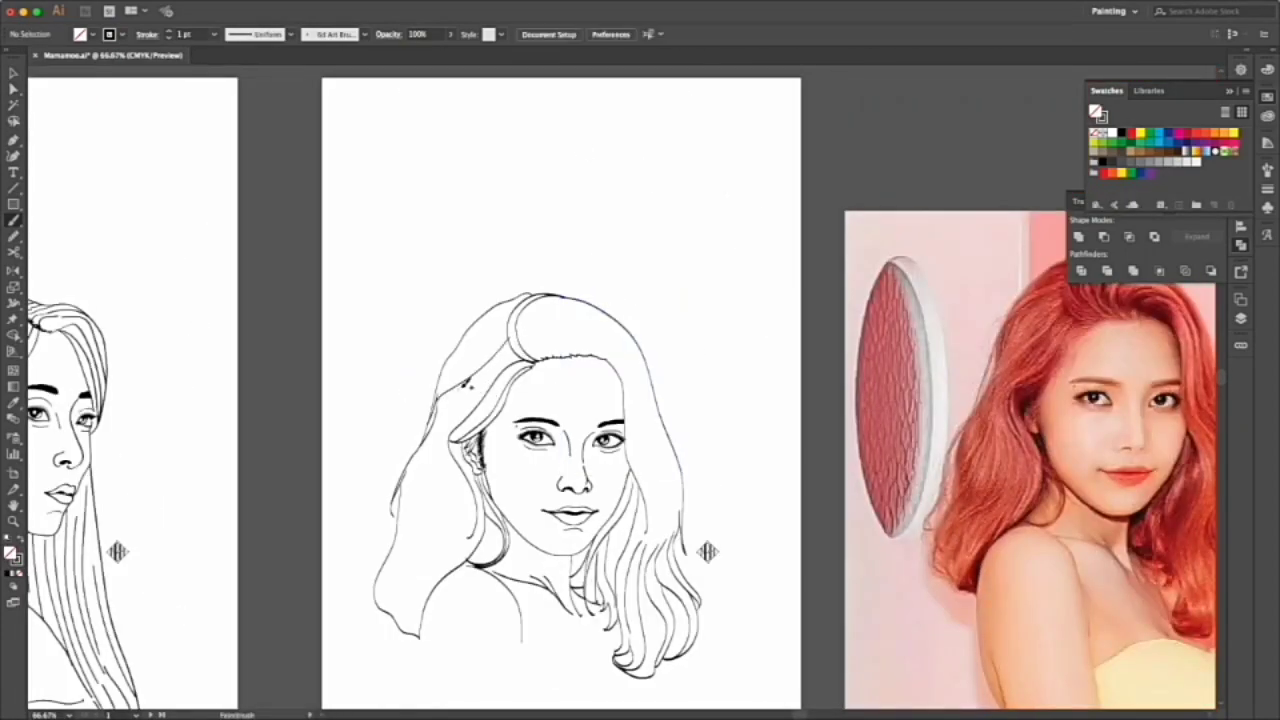
- Paint new hair strands along the left side of the hair
mouse_move(518, 332)
left_mouse_down()
mouse_move(432, 462)
mouse_move(418, 618)
left_mouse_up()
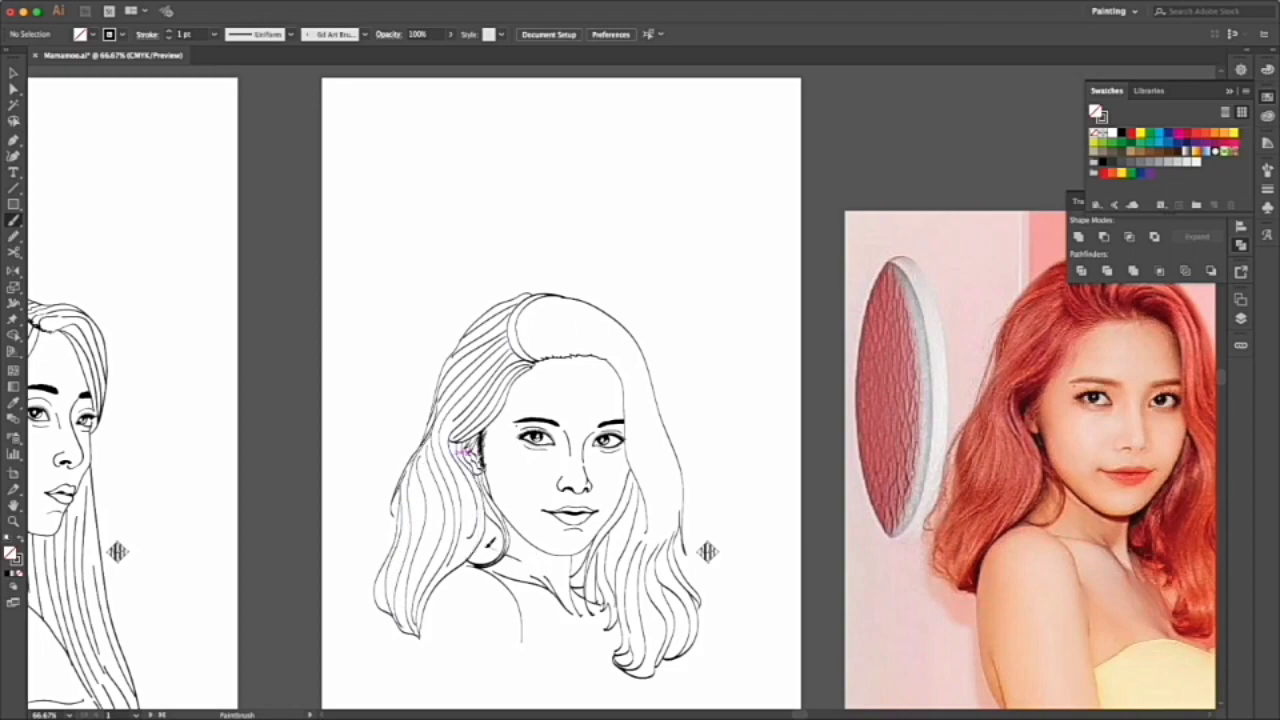
left_click_drag(707, 551, 472, 594)
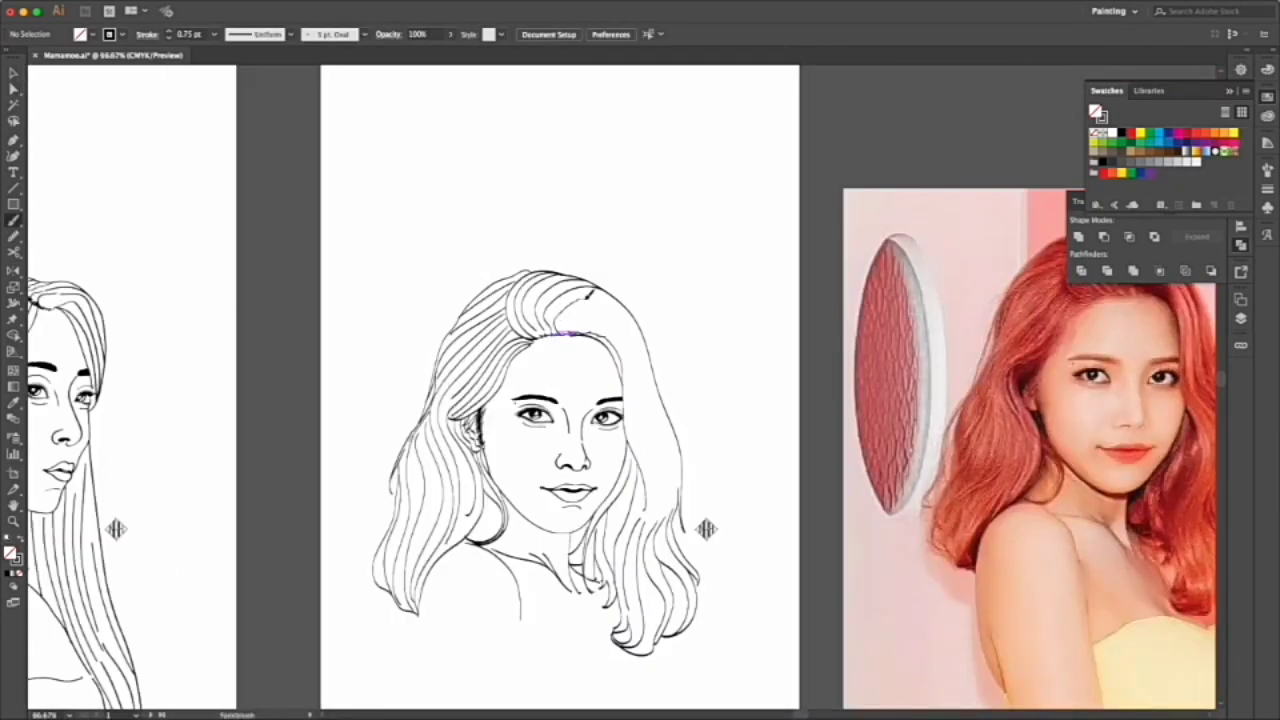
left_click(1203, 208)
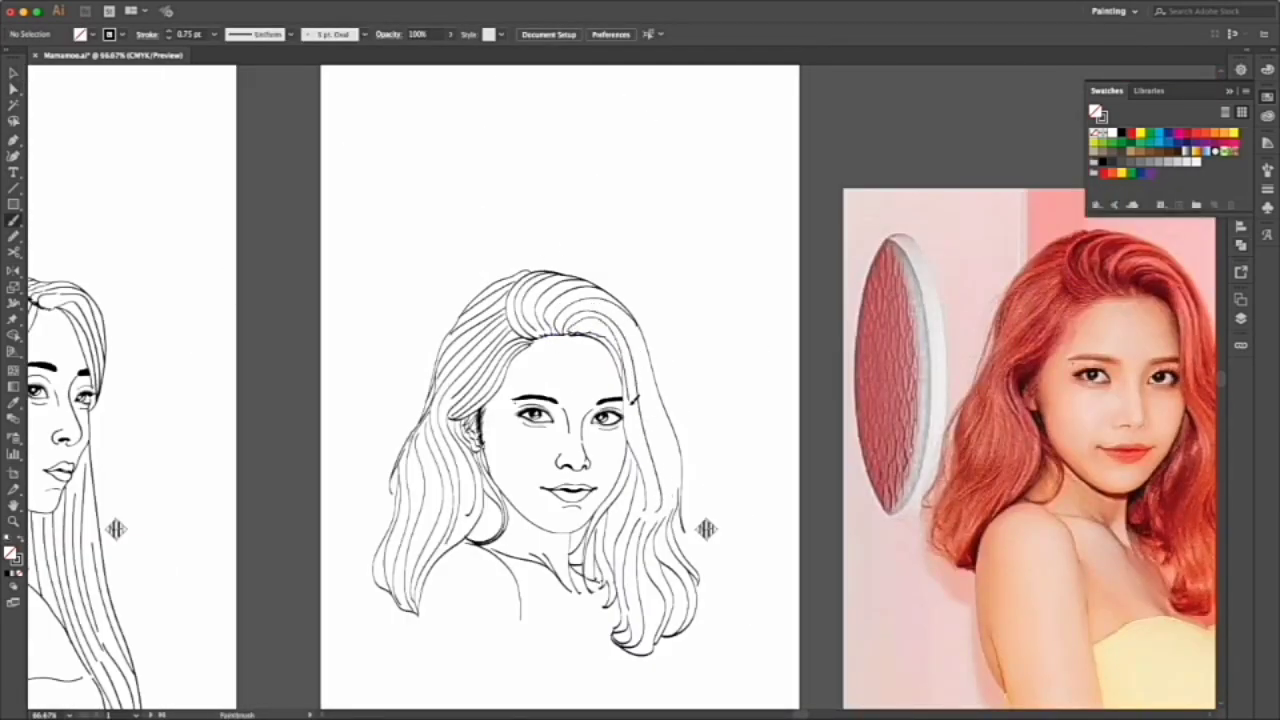
- Zoom in and out to check the new strands, then select a strand path
key("ctrl+1")
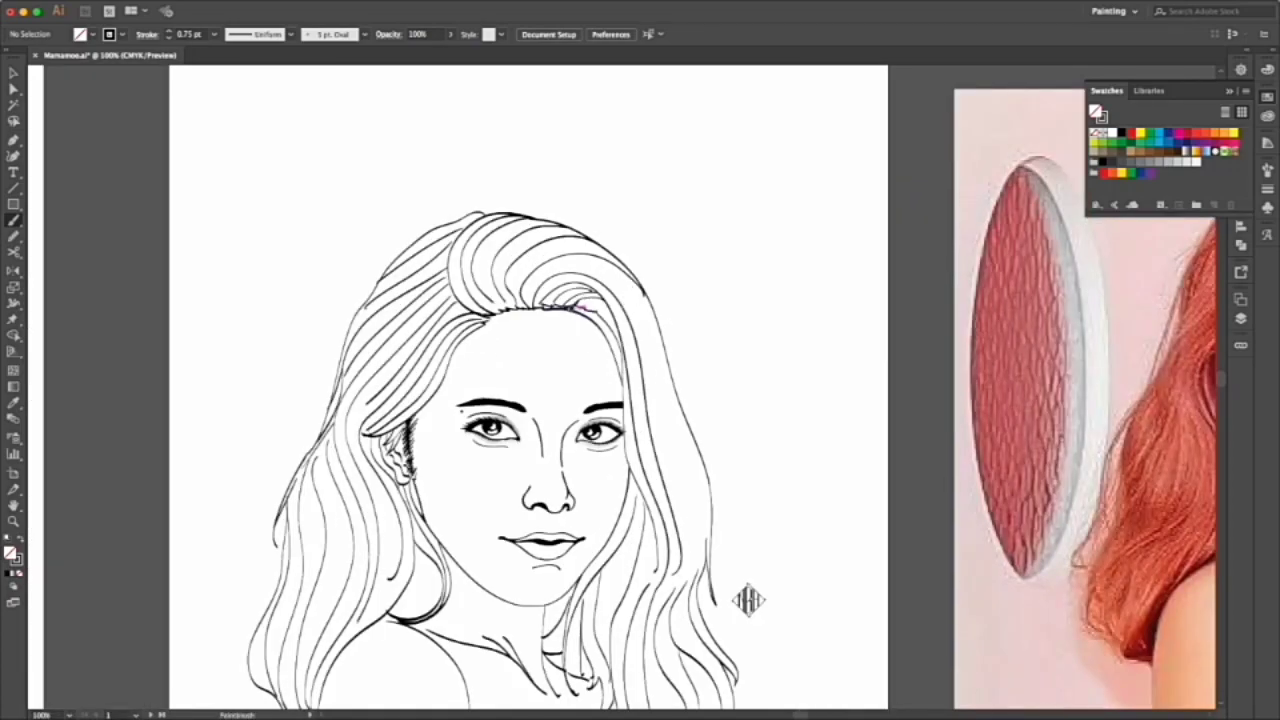
key("ctrl+minus")
scroll(622, 350, "up", 2)
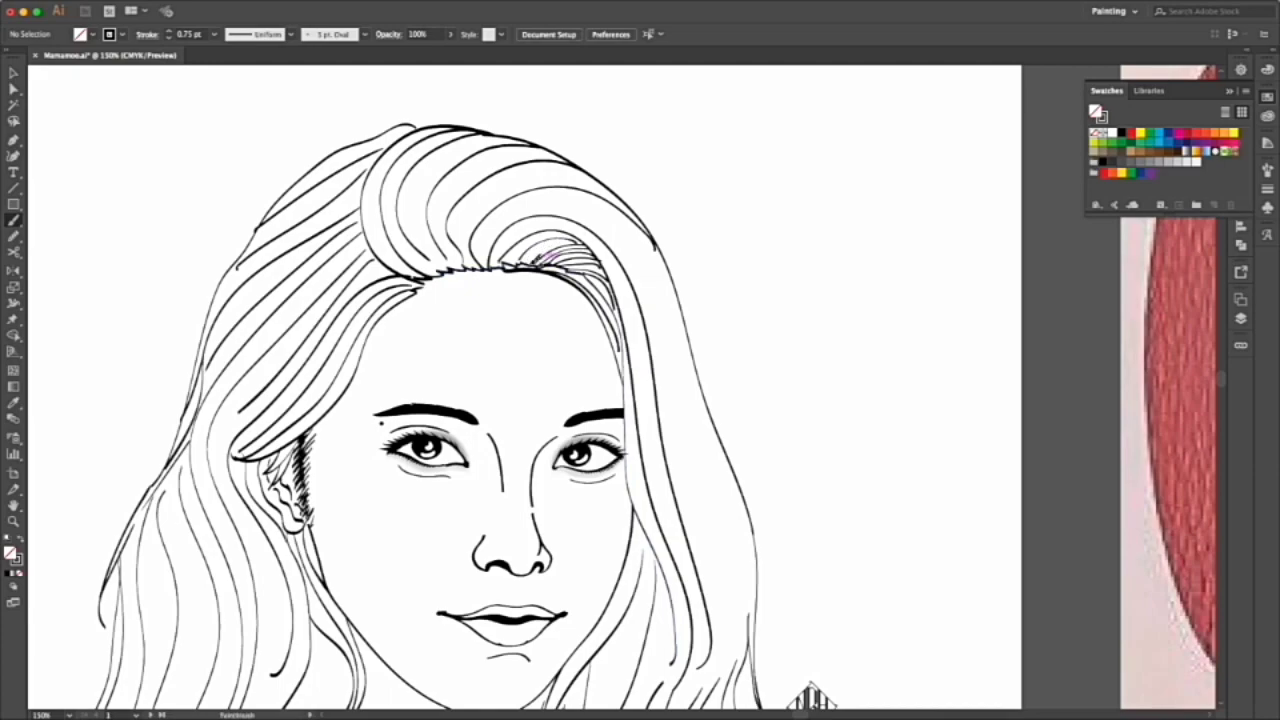
key("ctrl+minus")
key("ctrl+minus")
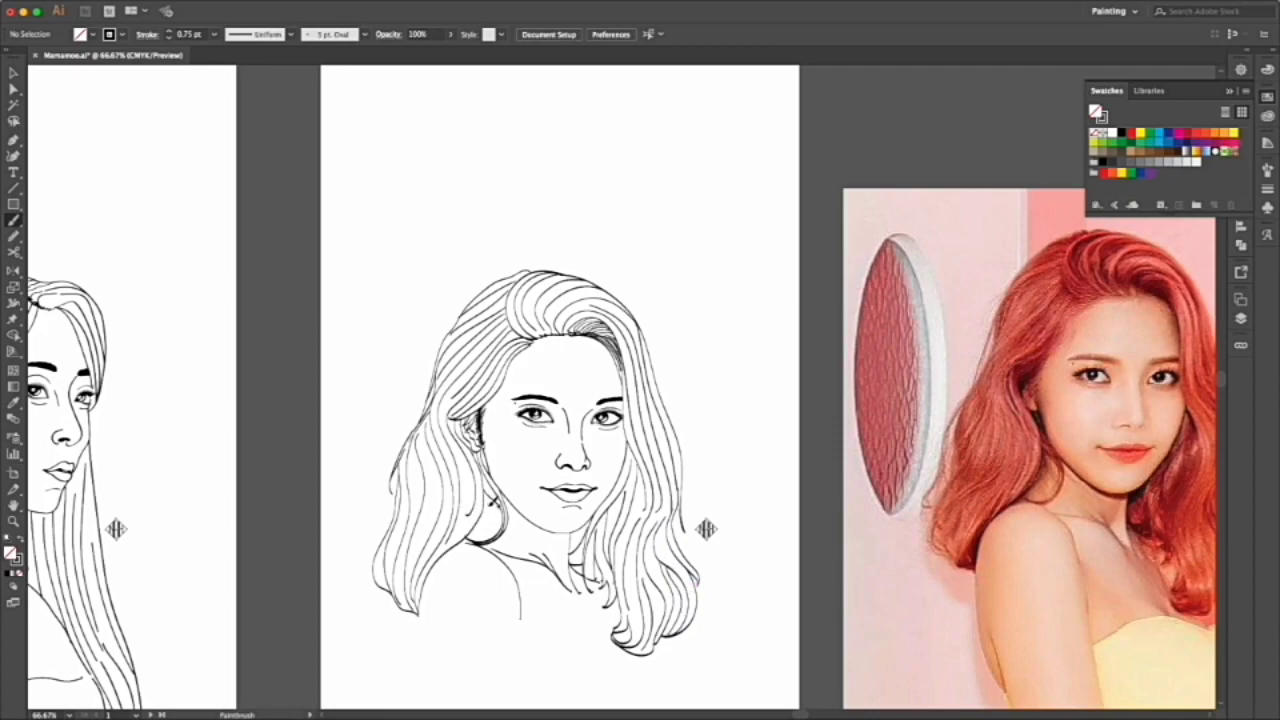
key("a")
left_click(597, 312)
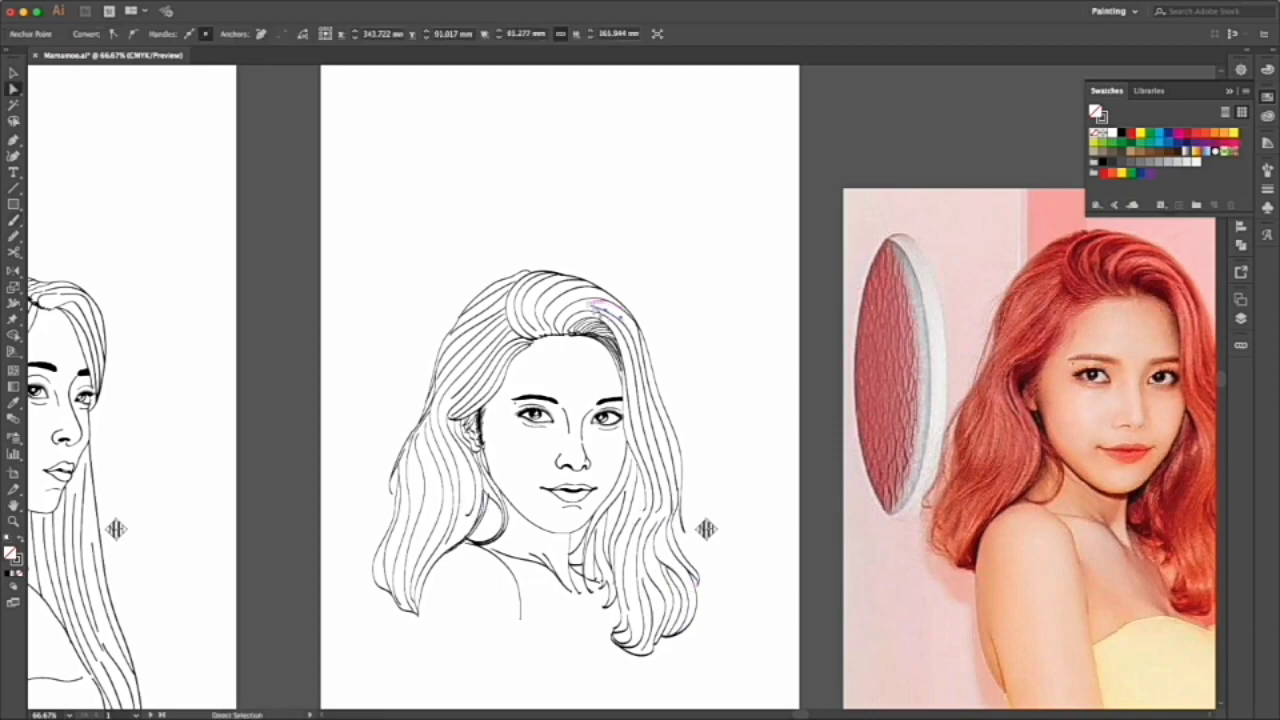
- Select the lip path, hide the reference photo, and clear the selection
scroll(603, 277, "up", 2)
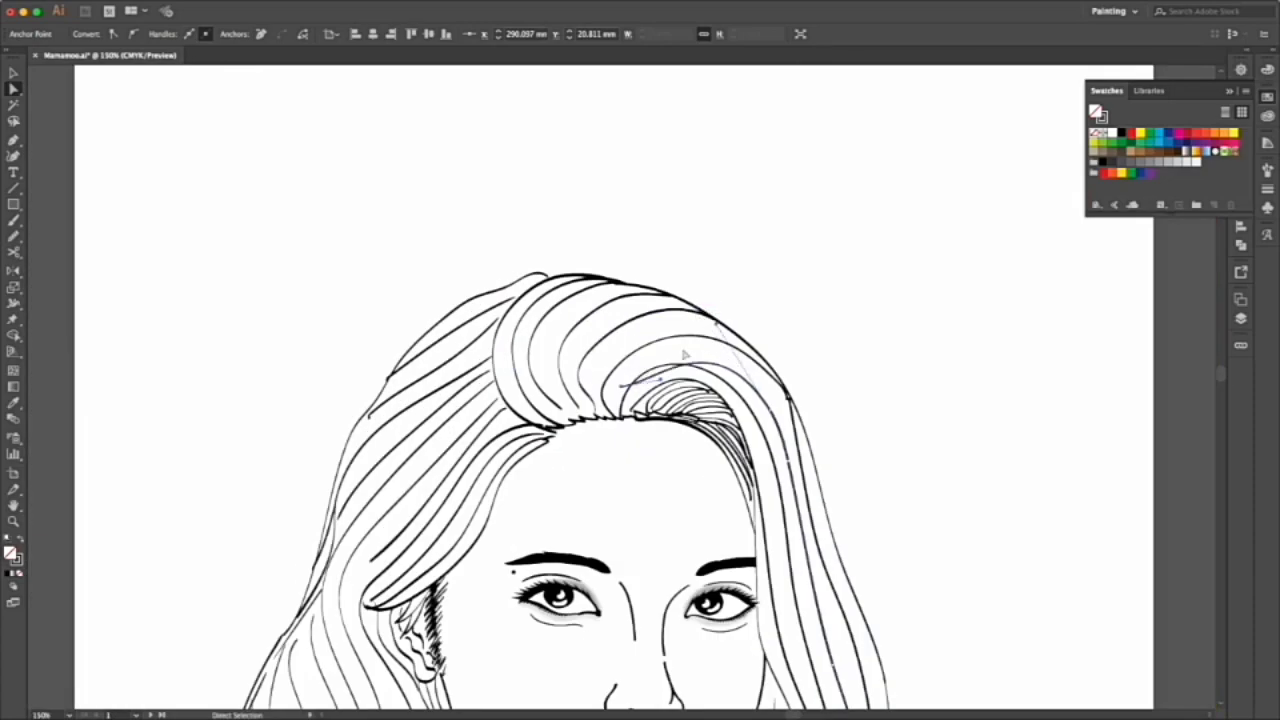
key("v")
scroll(829, 314, "down", 3)
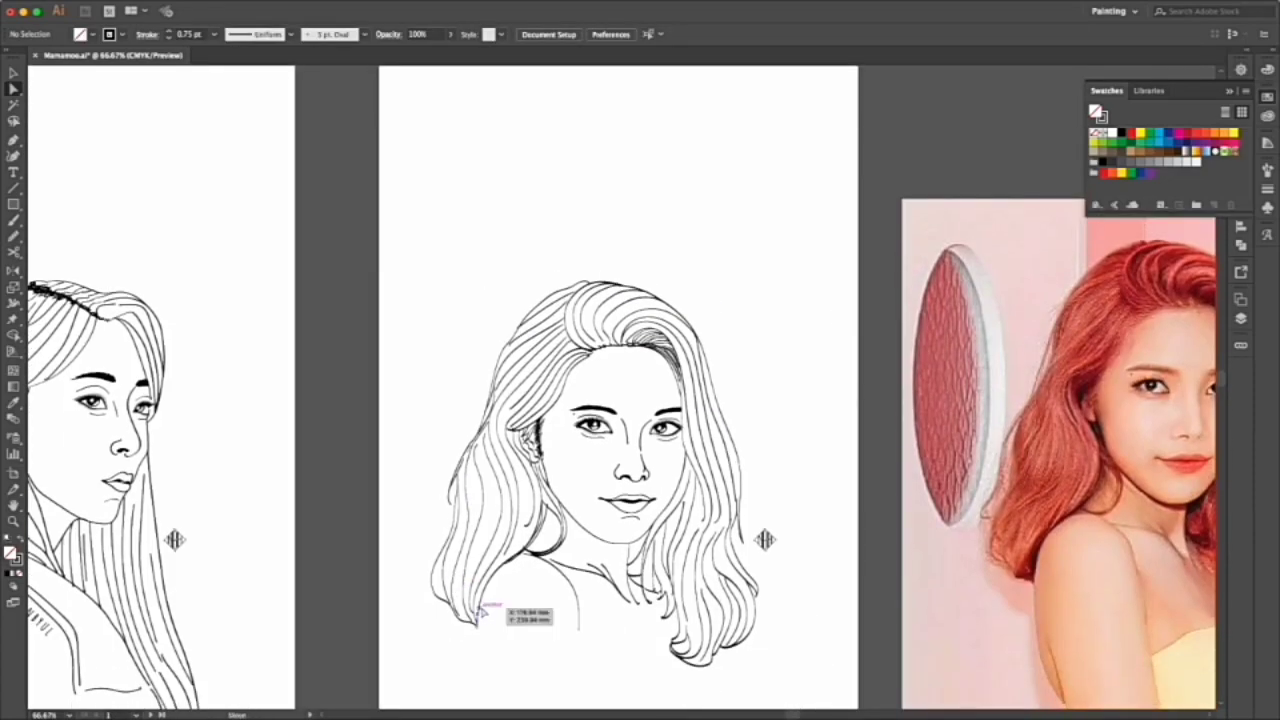
key("a")
left_click(638, 503)
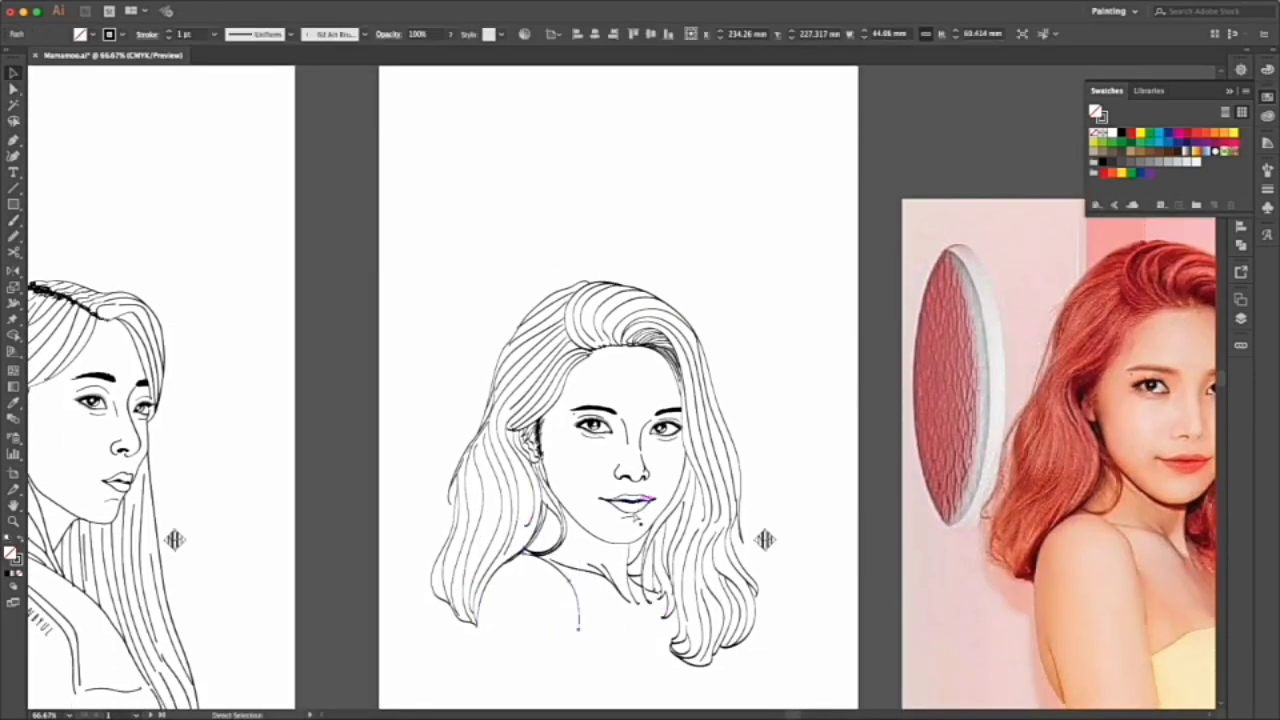
key("ctrl+z")
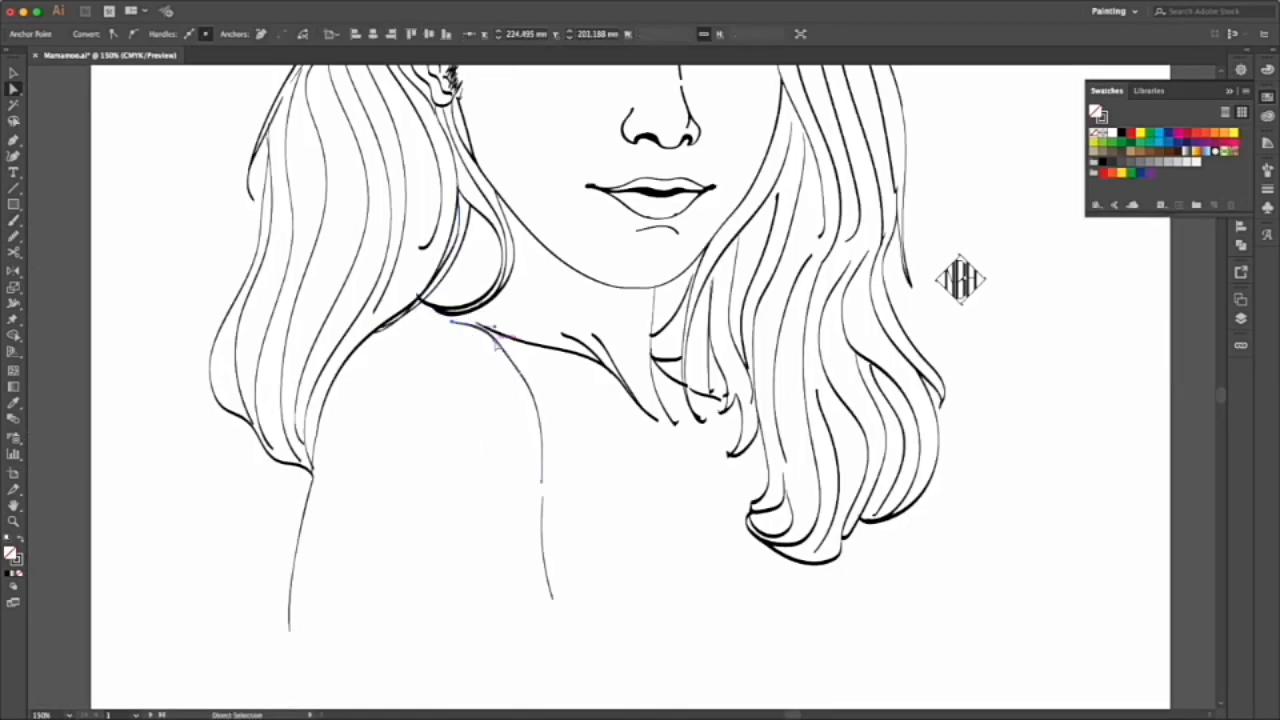
key("ctrl+shift+a")
key("b")
key("ctrl+minus")
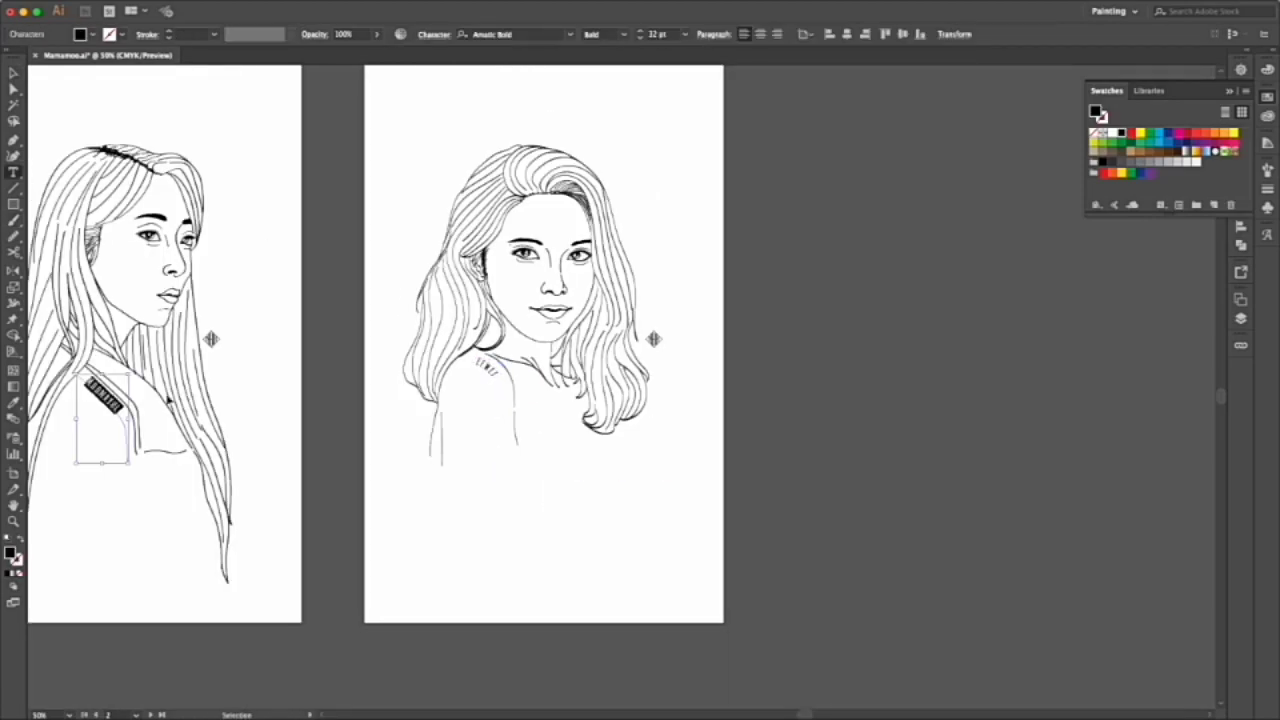
- Finish editing the SOLAR text and select the thin vertical shoulder line
key("Escape")
left_click(968, 408)
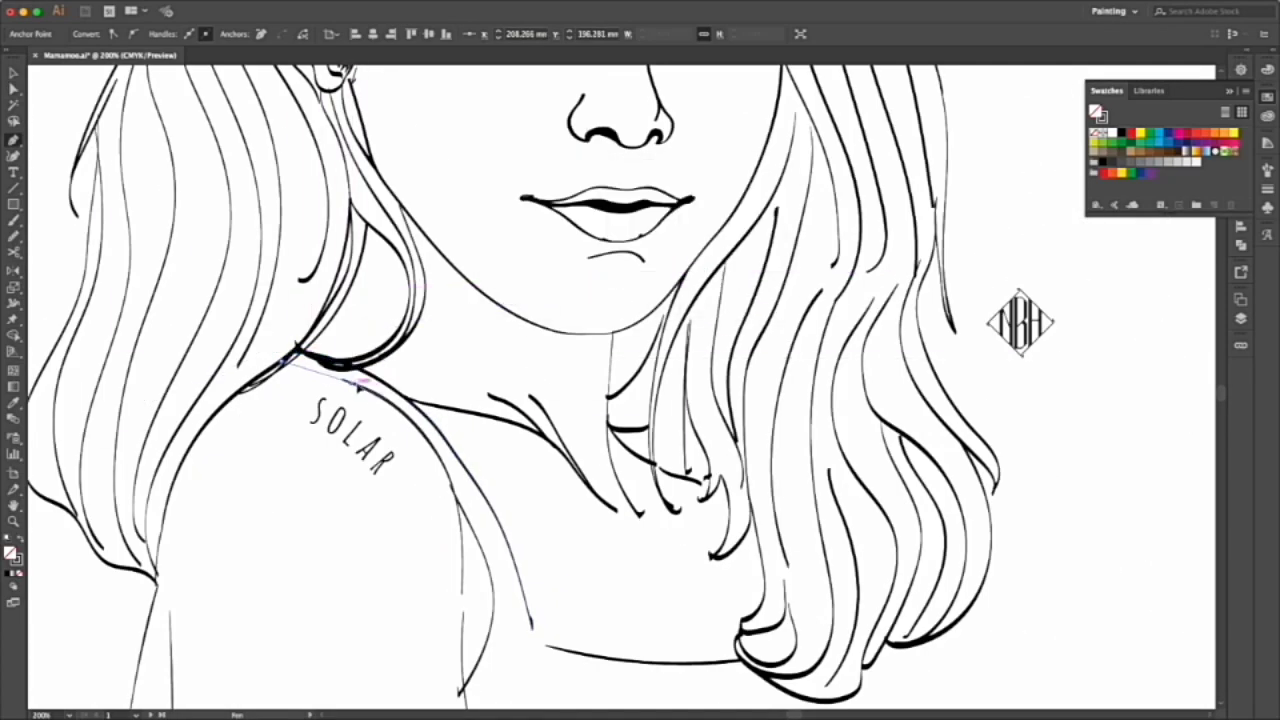
key("v")
left_click(397, 396)
left_click(500, 447)
left_click(457, 600)
scroll(340, 341, "down", 1)
- Select the shoulder paths around SOLAR and adjust the text path's starting anchor
left_click_drag(143, 566, 449, 143)
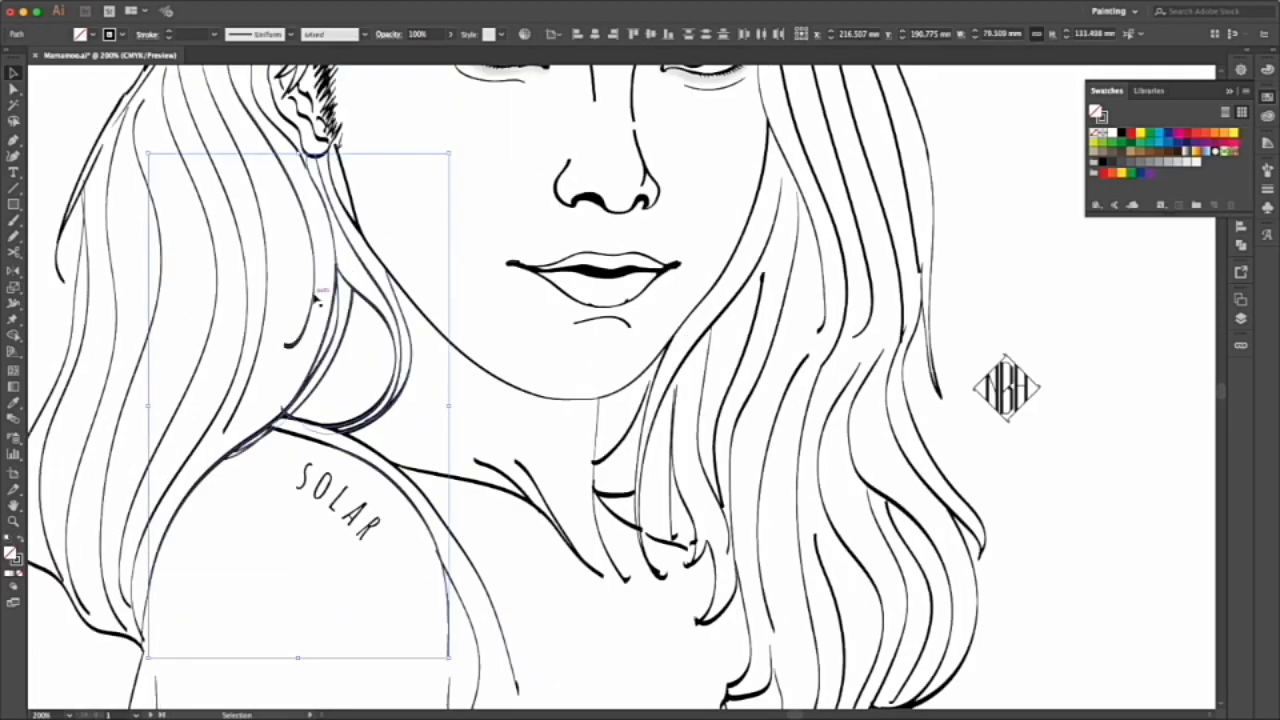
scroll(490, 598, "down", 4)
scroll(431, 528, "up", 4)
key("a")
left_click(358, 518)
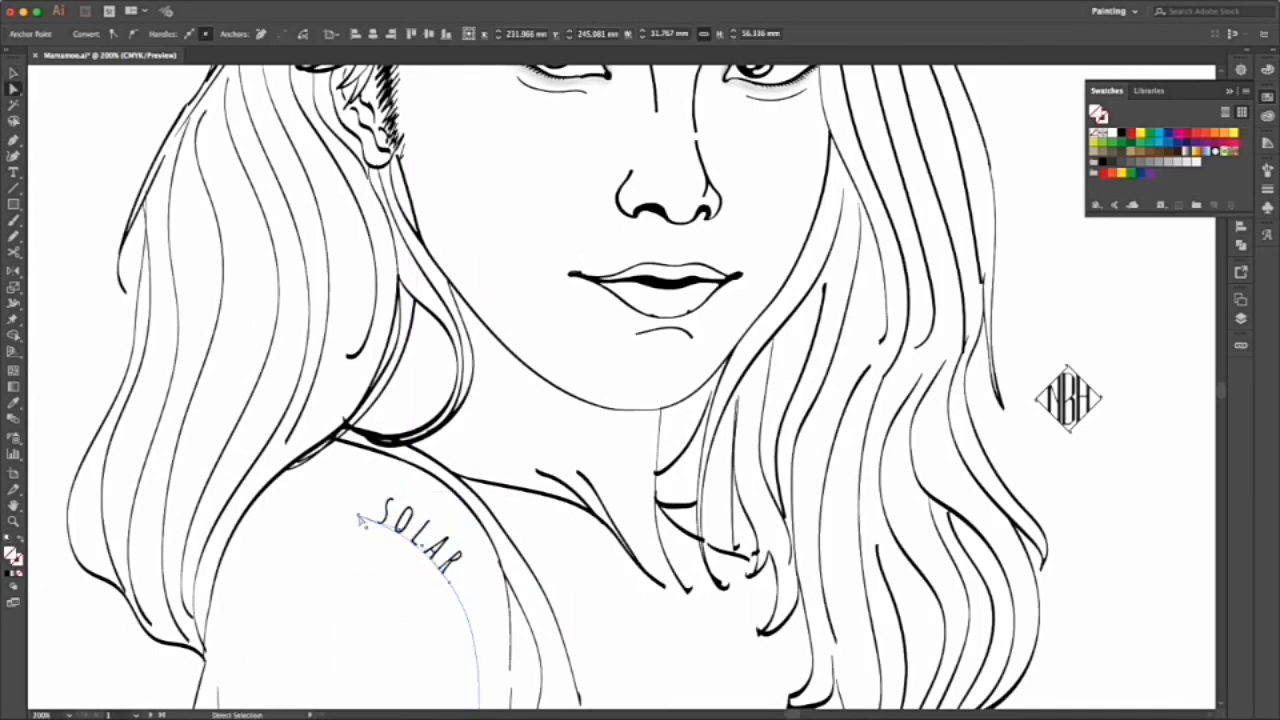
key("v")
left_click(469, 509)
scroll(469, 509, "down", 1)
scroll(536, 552, "down", 3)
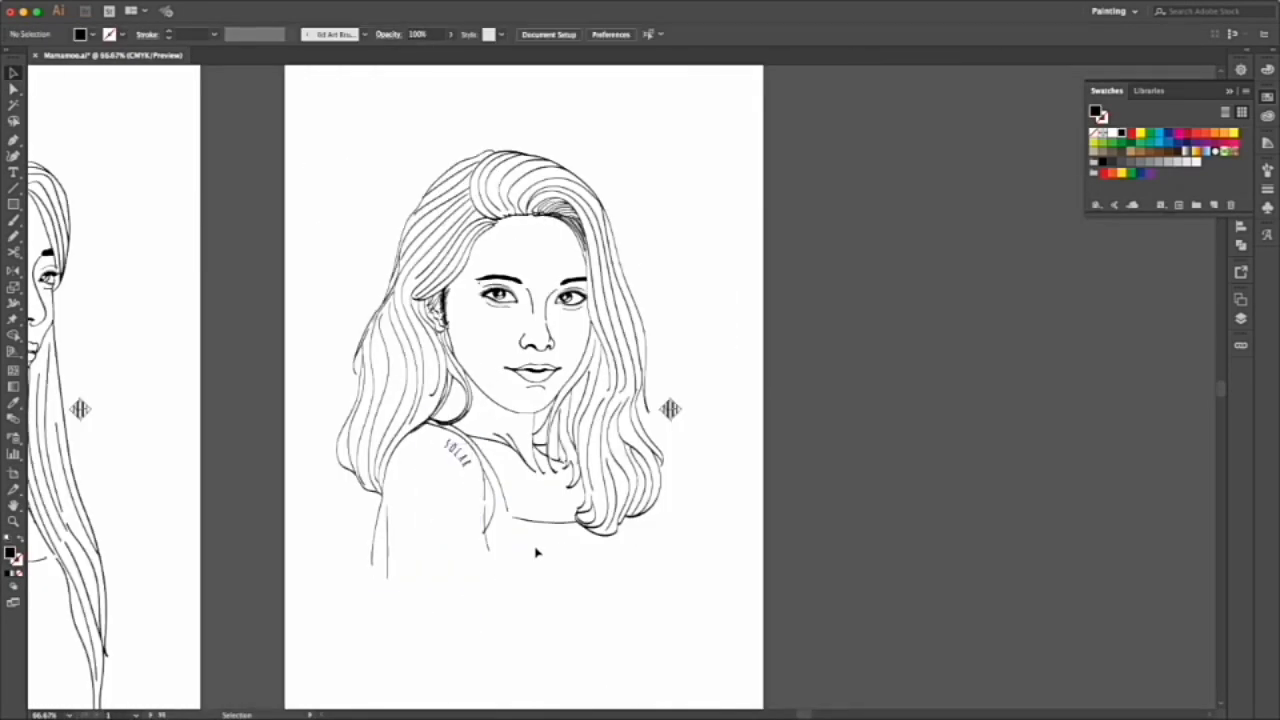
- Select individual neckline segments with Direct Selection, zooming in and out to check them
key("a")
scroll(549, 463, "up", 5)
left_click(549, 463)
scroll(686, 537, "down", 2)
scroll(692, 540, "down", 3)
left_click(692, 538)
scroll(757, 420, "up", 5)
scroll(900, 554, "down", 6)
- Clear the selection, then pick another neckline segment and one of its anchors
left_click(900, 554)
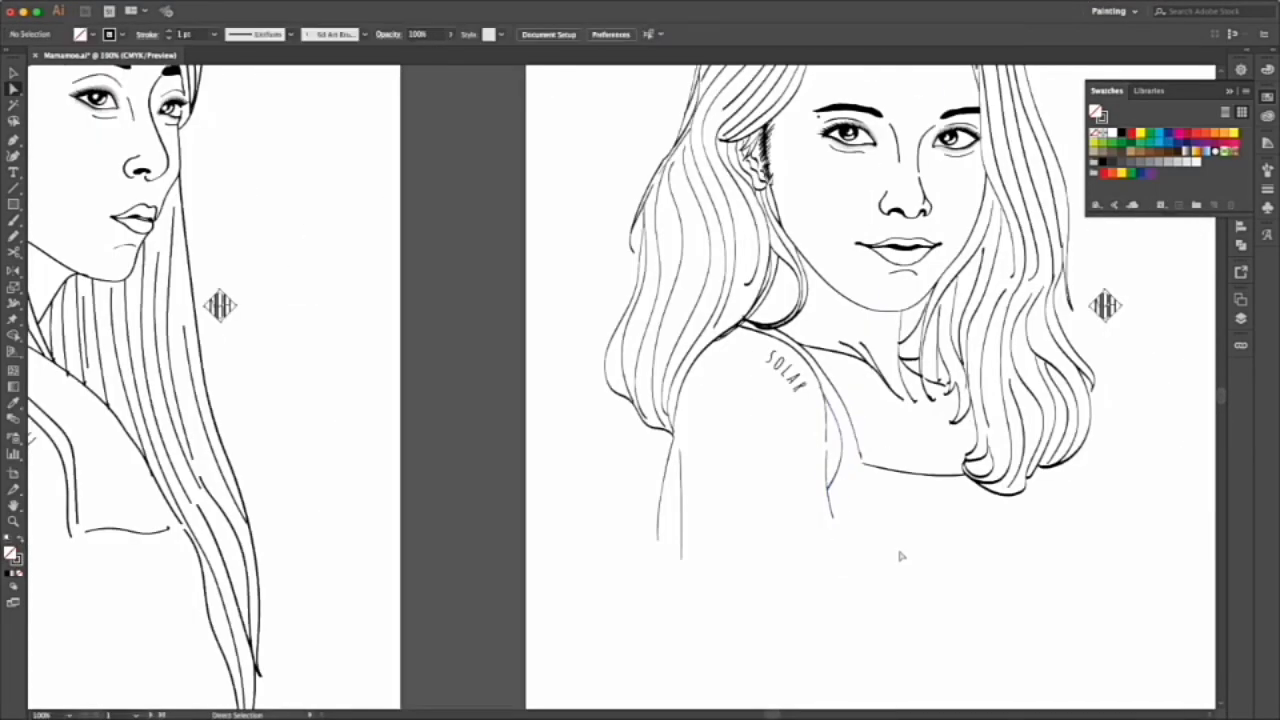
scroll(985, 460, "down", 1)
scroll(1053, 541, "up", 5)
left_click(663, 486)
scroll(663, 486, "down", 5)
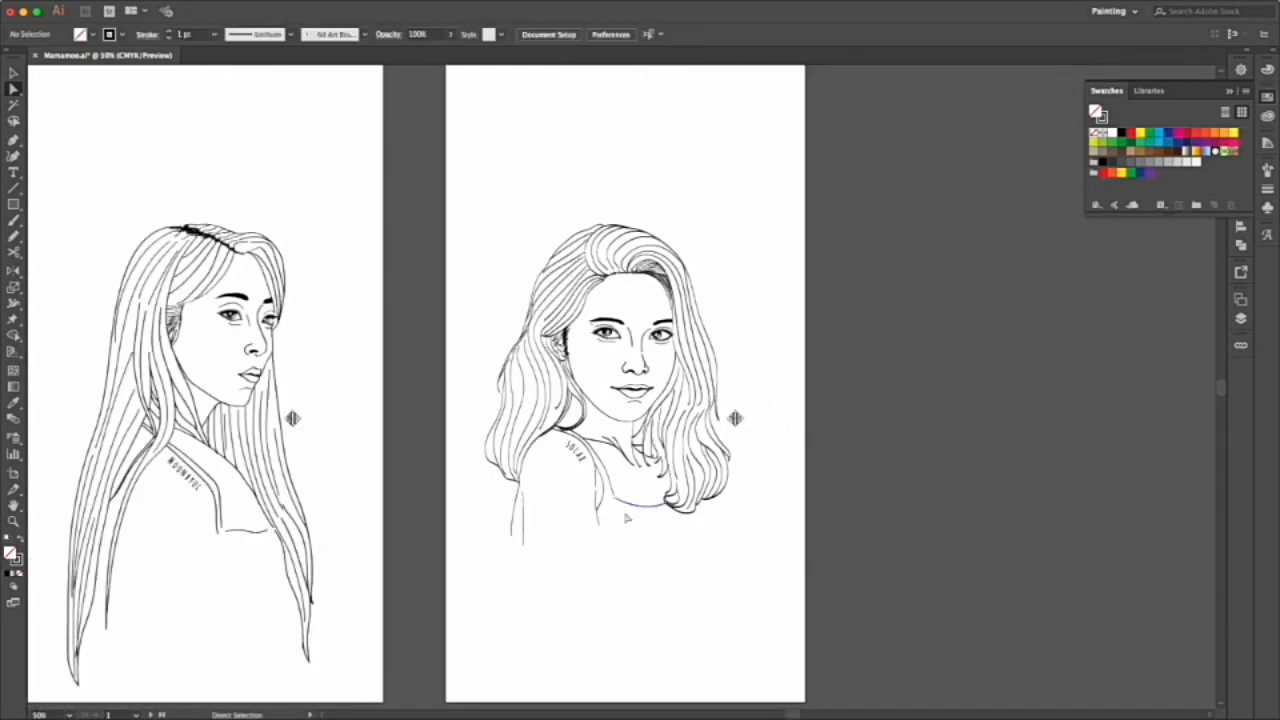
scroll(606, 486, "up", 5)
left_click(610, 497)
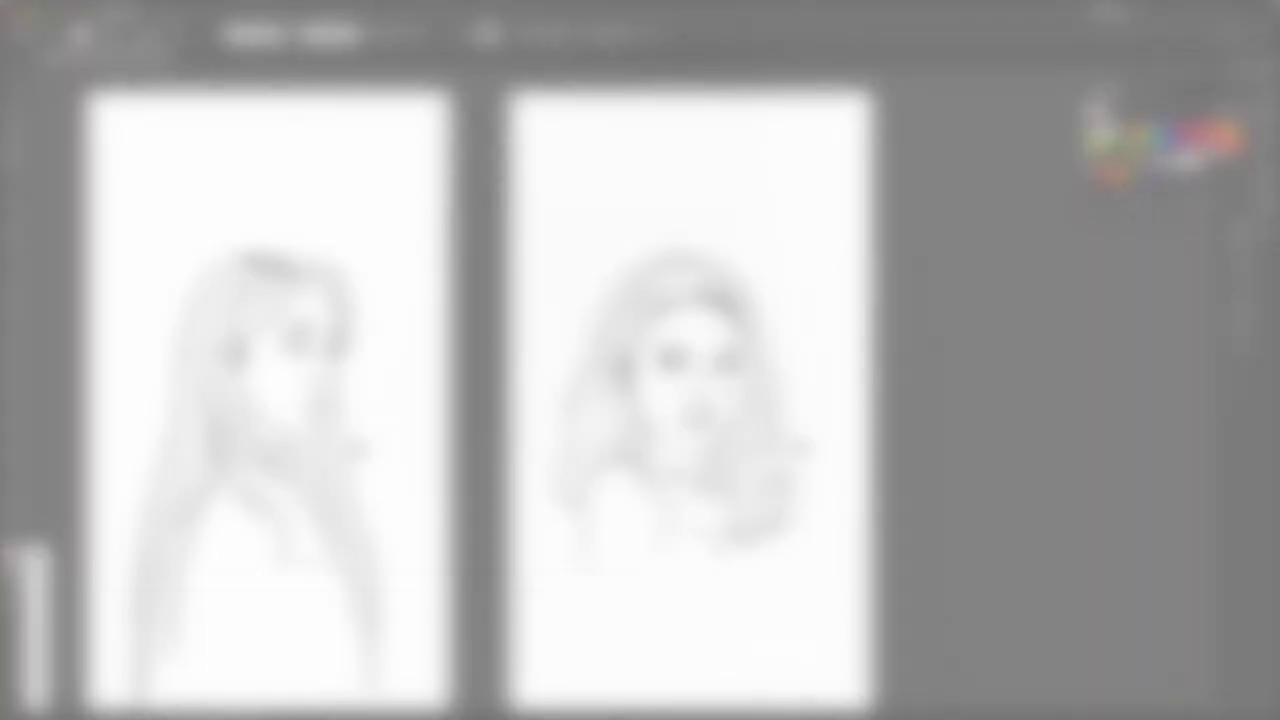